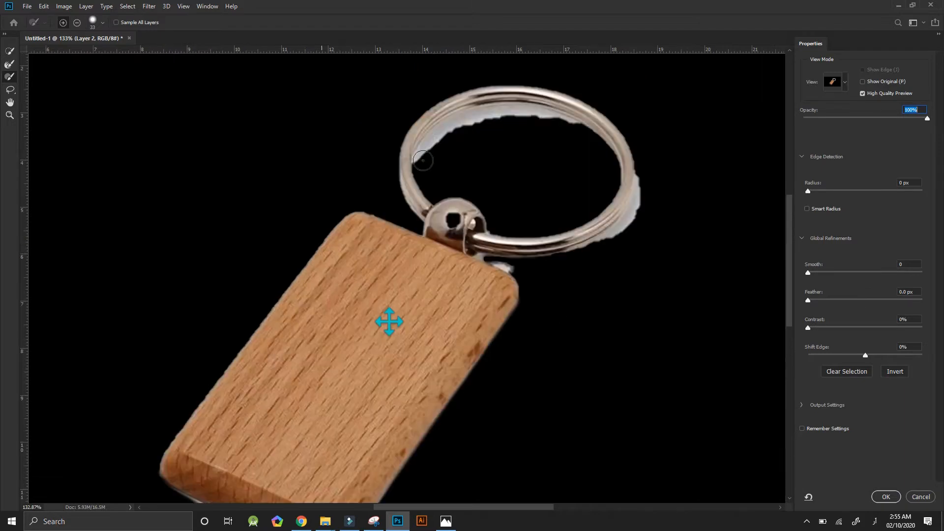
Brush the white fringe around the inside and outside of the metal ring out of the selection.
mouse_move(421, 161)
alt+mouse_down()
mouse_move(468, 122)
mouse_move(421, 160)
alt+mouse_up()
mouse_move(585, 250)
alt+mouse_down()
mouse_move(647, 179)
mouse_move(569, 260)
alt+mouse_up()
alt+drag(610, 156, 583, 128)
key(])
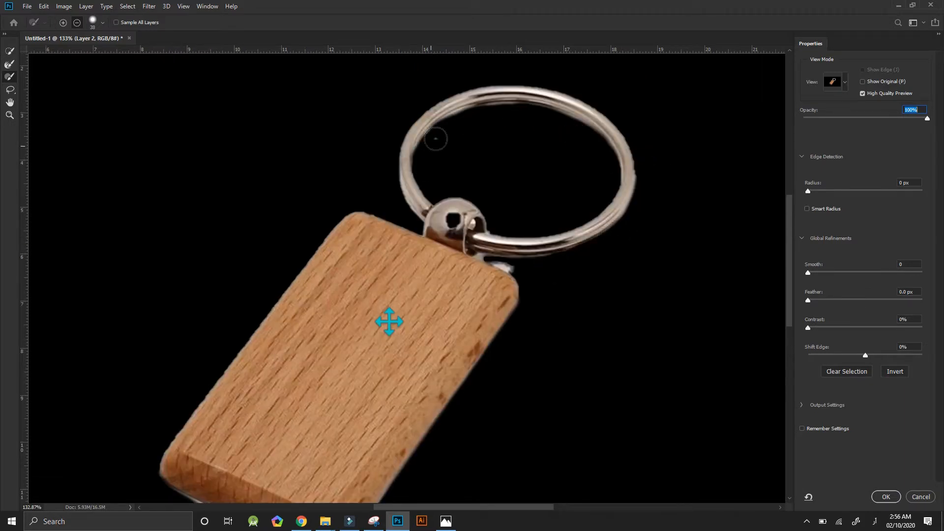
alt+drag(436, 139, 467, 121)
Refine the selection edge along the sides and lower end of the wooden tag with the brush.
drag(345, 373, 395, 309)
alt+drag(217, 432, 396, 487)
drag(394, 443, 427, 349)
alt+drag(286, 329, 376, 404)
alt+drag(253, 307, 246, 278)
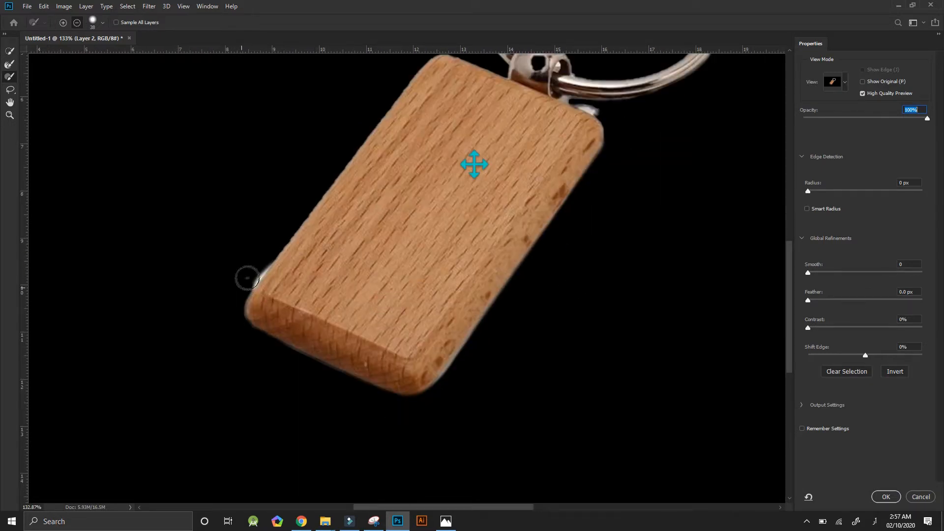
alt+drag(453, 395, 478, 352)
drag(344, 275, 397, 381)
alt+drag(310, 408, 305, 375)
mouse_move(290, 429)
alt+mouse_down()
mouse_move(367, 292)
mouse_move(482, 164)
alt+mouse_up()
Erase the leftover bright spot beside the tag's upper corner, below the ring, using a smaller brush.
drag(590, 211, 483, 328)
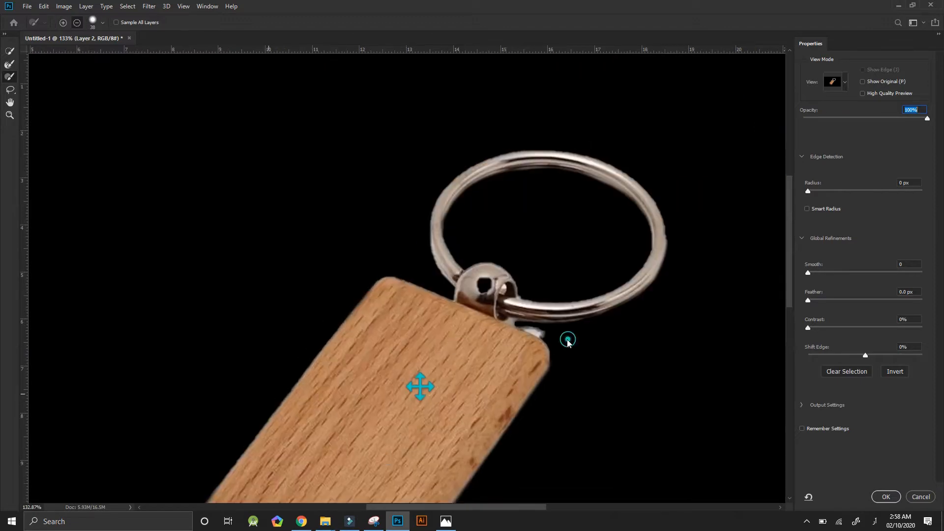
alt+drag(566, 339, 531, 328)
key([)
key([)
key([)
key([)
key([)
key([)
key([)
drag(522, 315, 535, 324)
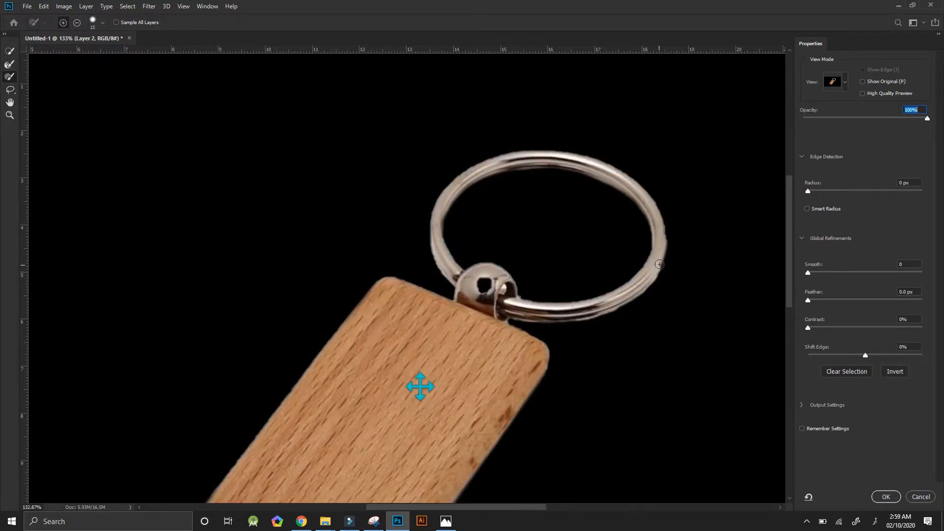
Set Smooth to 20 and restore the missing hole in the metal ball to the selection.
drag(808, 272, 830, 274)
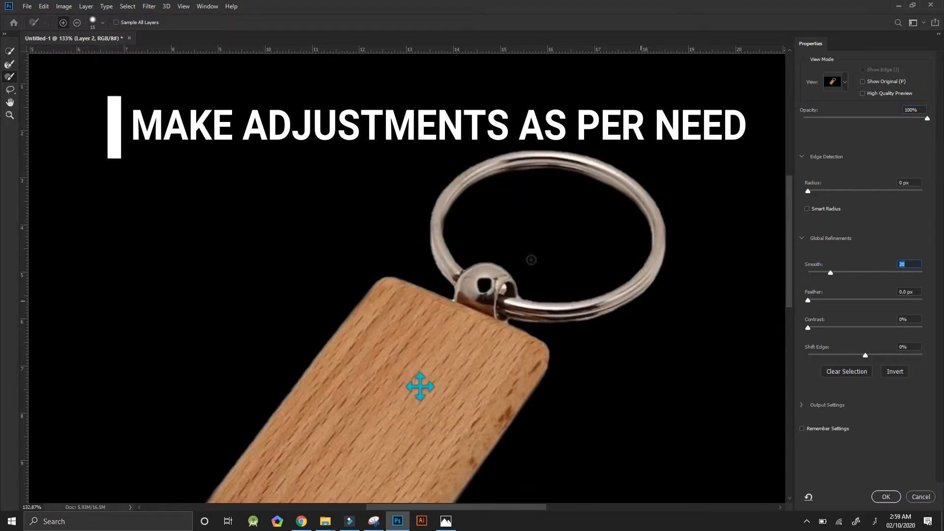
drag(482, 277, 496, 300)
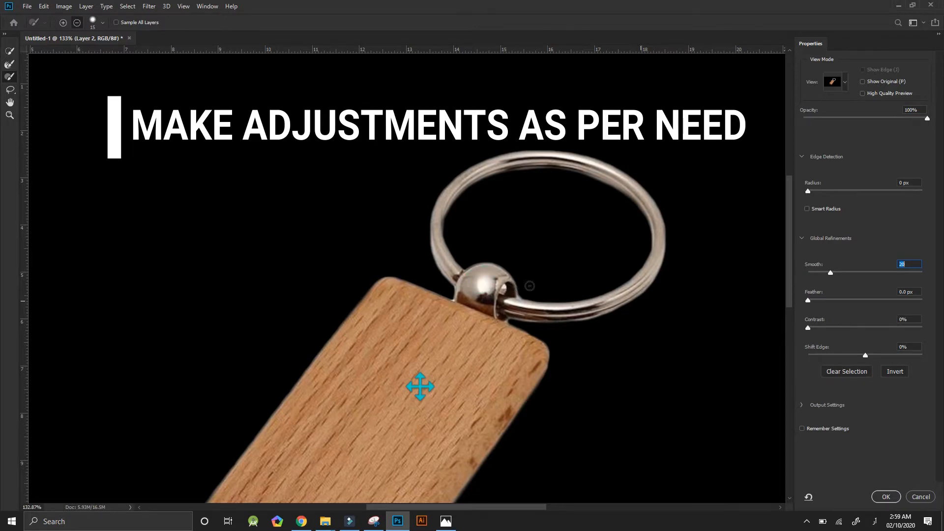
Set Smooth to 29, Feather to 3.7 px, Contrast to 30% and Shift Edge to -26%, and apply the refined selection as a layer mask.
click(9, 115)
drag(295, 171, 248, 173)
drag(830, 273, 840, 272)
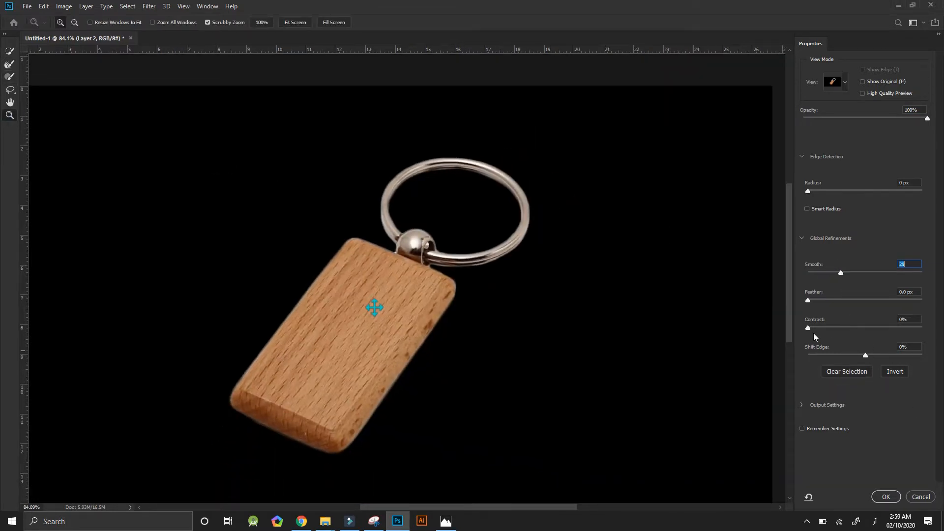
drag(808, 299, 831, 326)
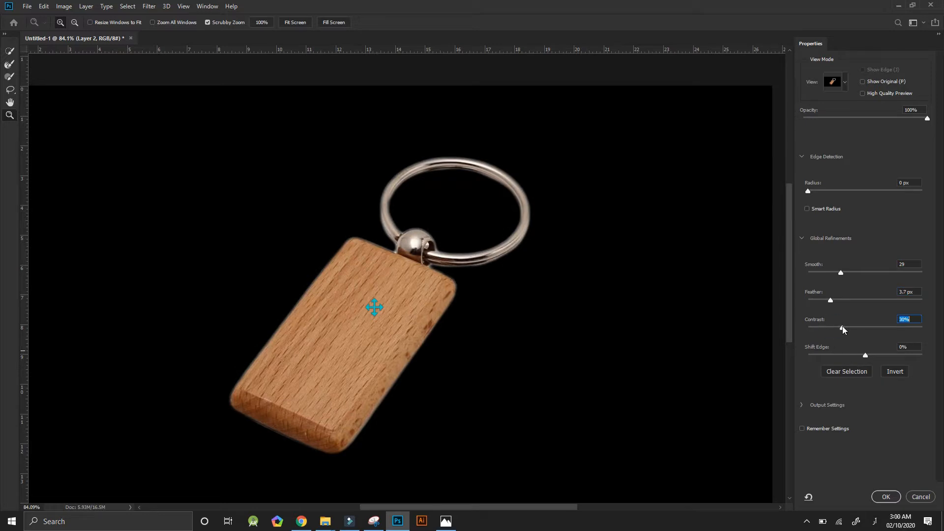
drag(865, 355, 850, 356)
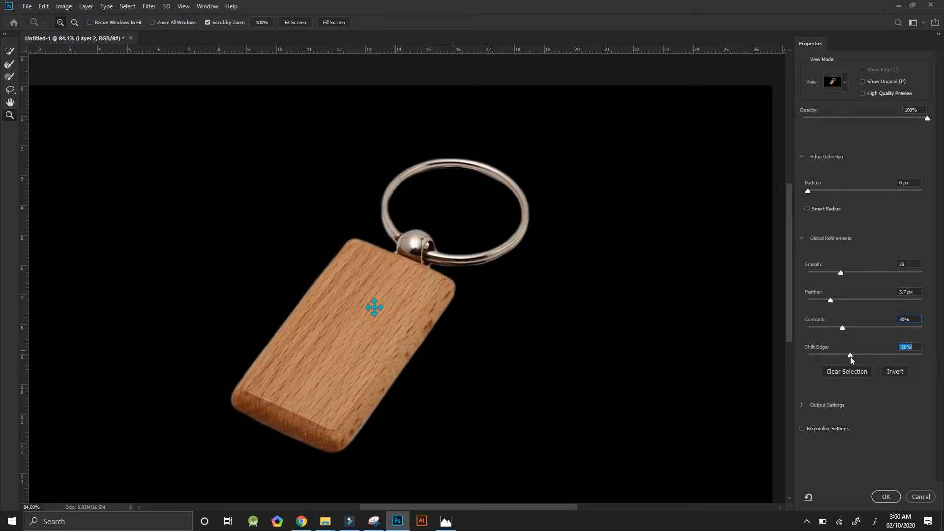
click(888, 496)
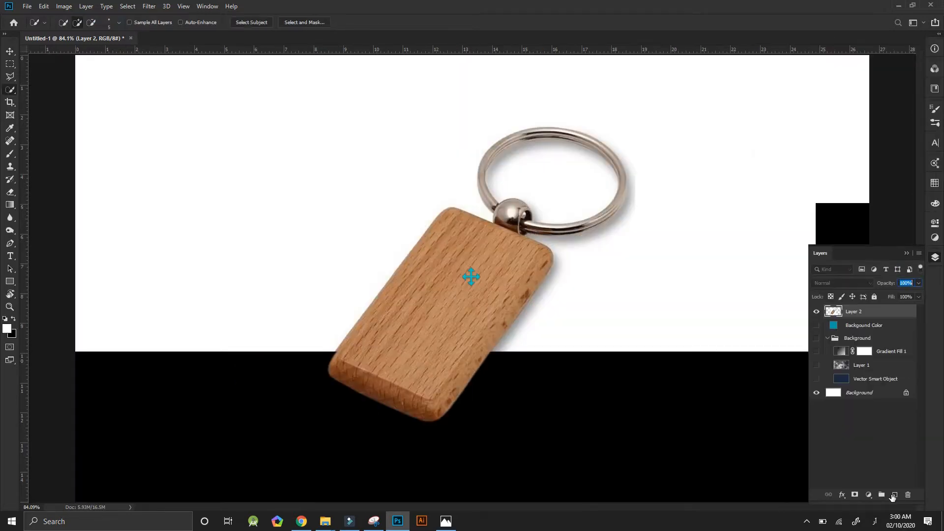
click(894, 495)
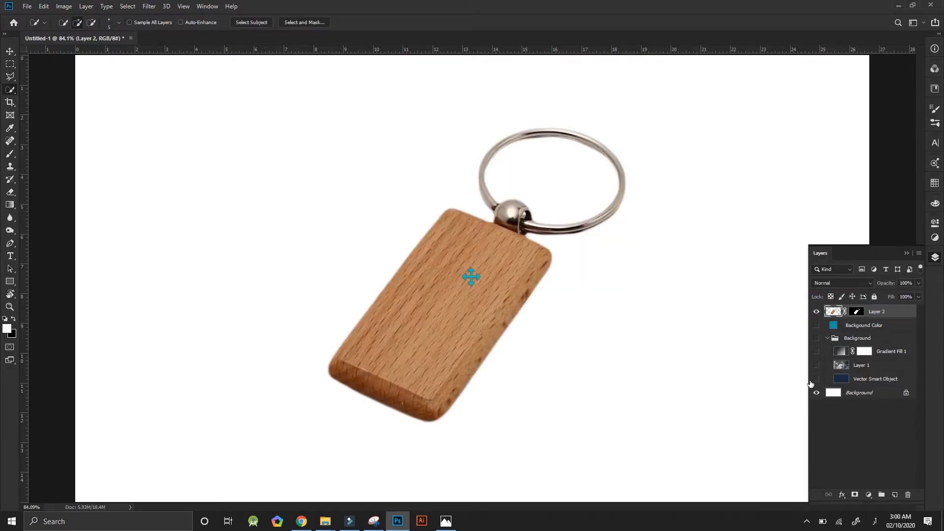
Show the Background group behind the keychain and apply Layer 2's mask permanently.
click(816, 338)
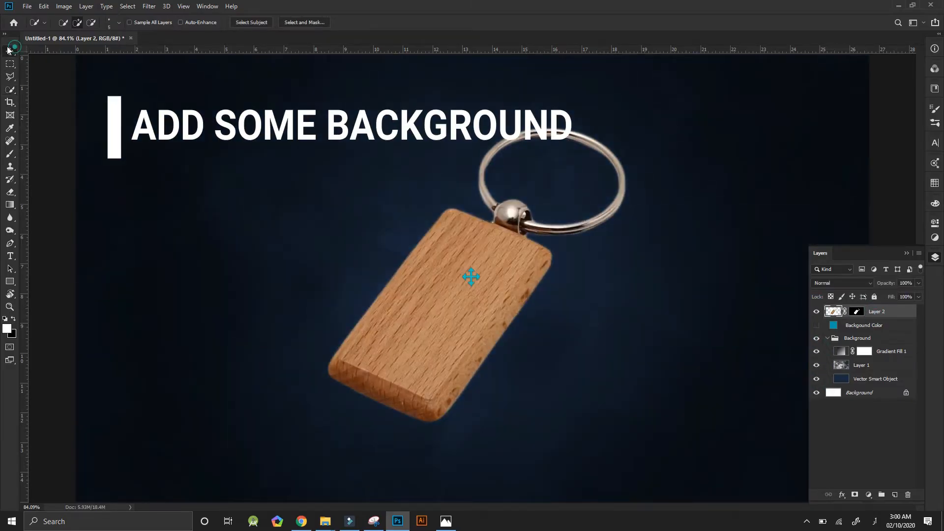
click(10, 51)
click(10, 231)
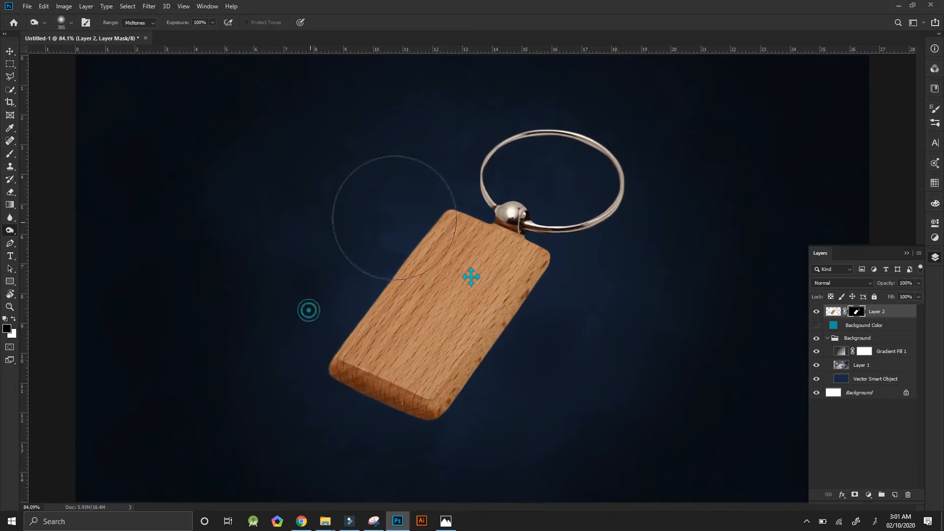
key(v)
right_click(858, 313)
click(880, 338)
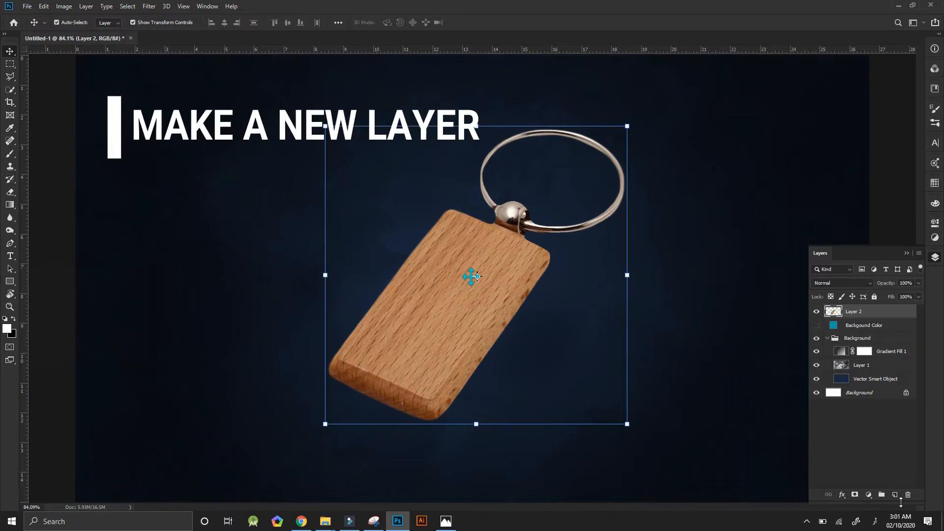
Create a new layer above Layer 2 and convert it to a smart object.
click(896, 495)
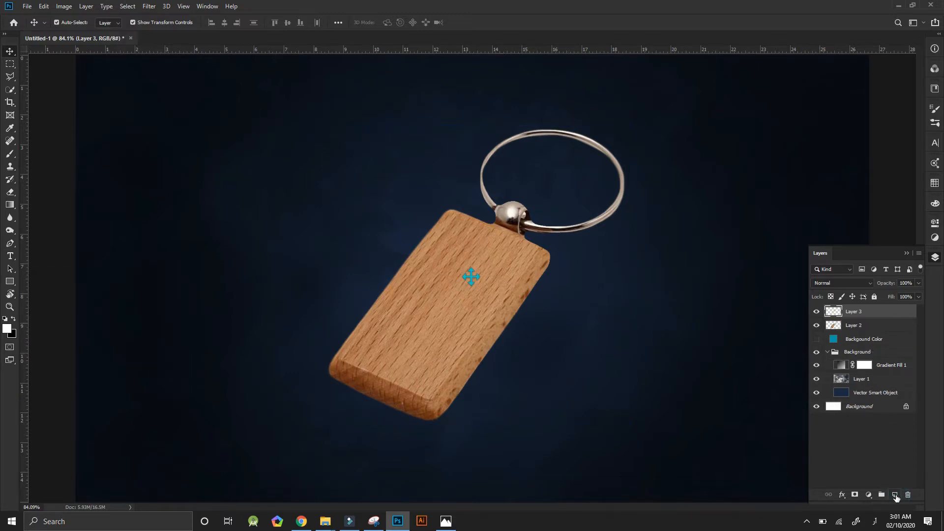
right_click(883, 312)
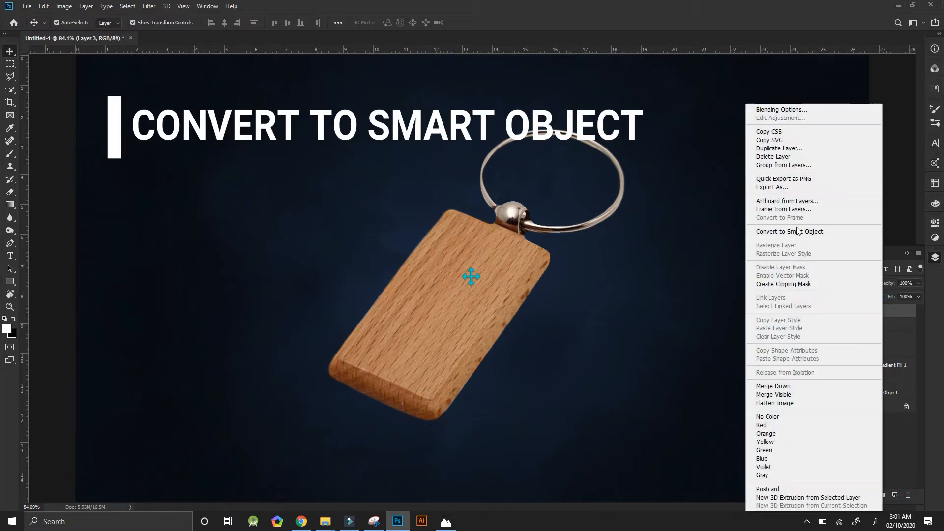
click(798, 232)
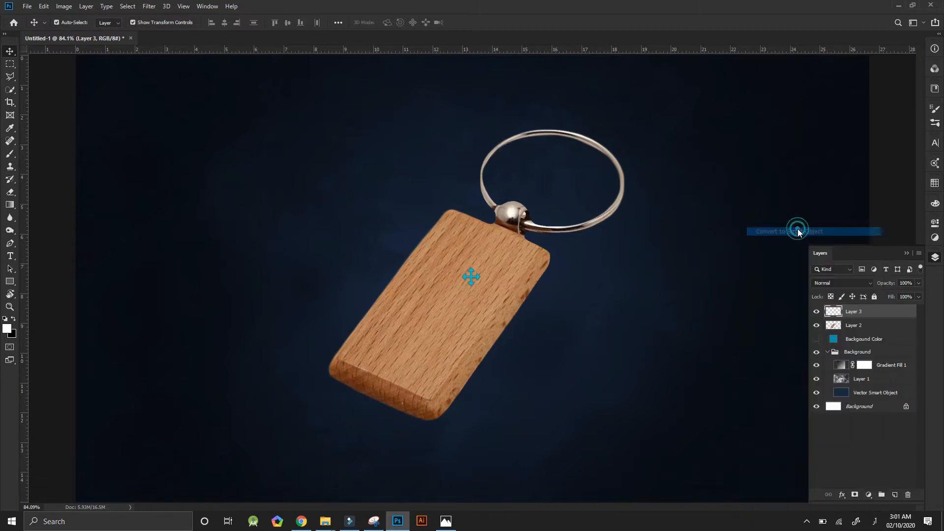
Open the contents of the Layer 3 smart object and add the text "Your Design".
double_click(838, 313)
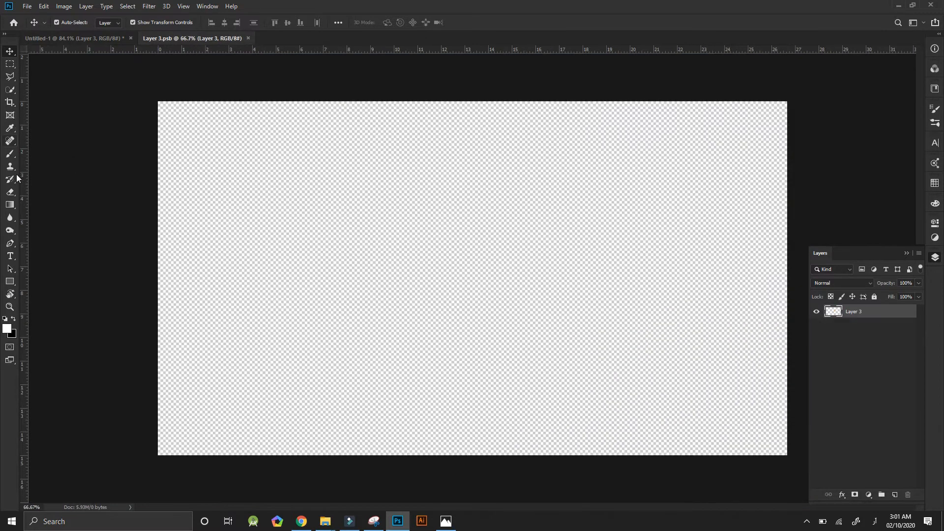
click(11, 256)
click(305, 267)
key(alt+shift)
text(Y)
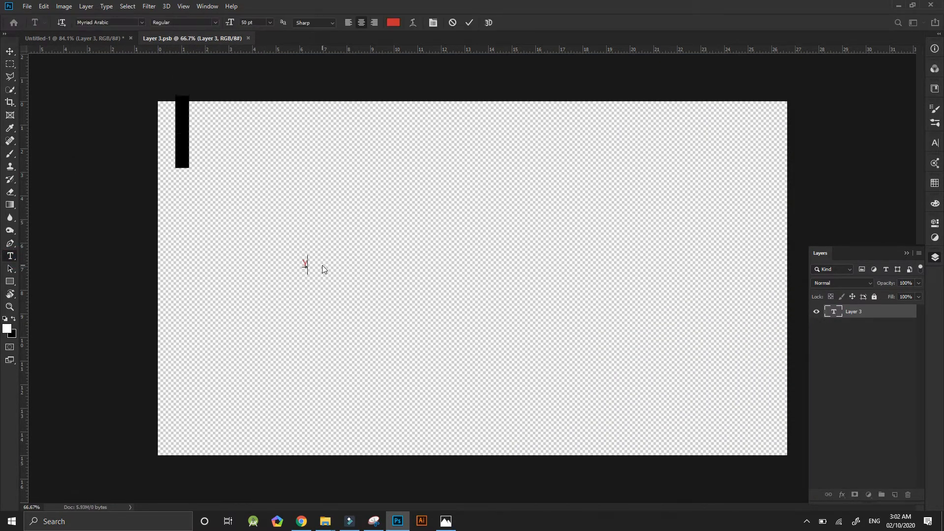
text(our Design)
Change the font of the whole "Your Design" text to Futura Bold.
key(ctrl+a)
key(ctrl+t)
click(857, 157)
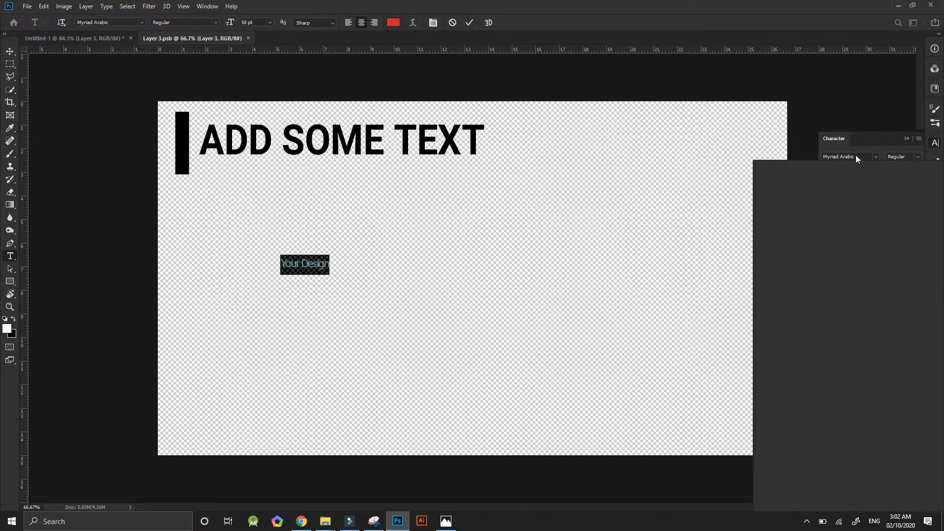
click(822, 207)
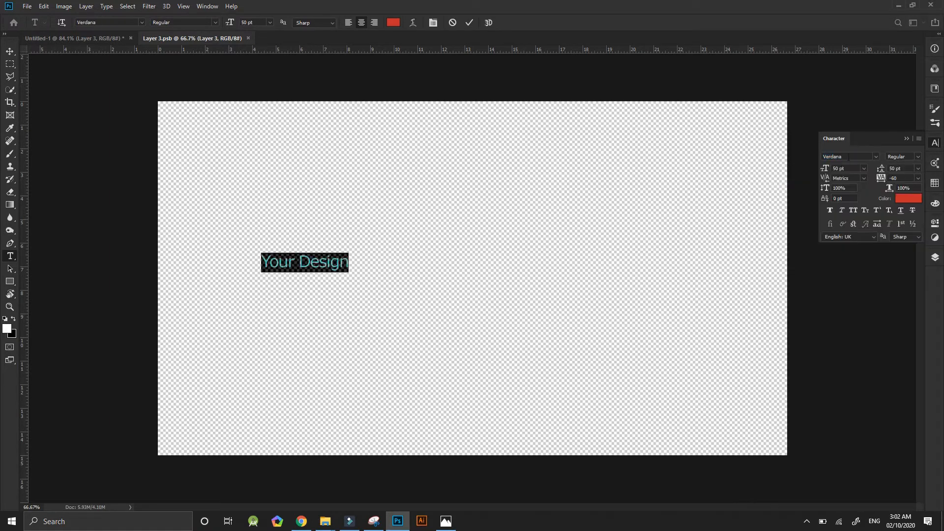
click(846, 157)
text(fu)
click(806, 187)
Enlarge the "Your Design" text to about 191 pt and place it near the middle of the canvas.
click(14, 50)
drag(349, 270, 694, 386)
drag(611, 301, 582, 282)
drag(666, 278, 575, 278)
drag(416, 267, 465, 270)
click(472, 22)
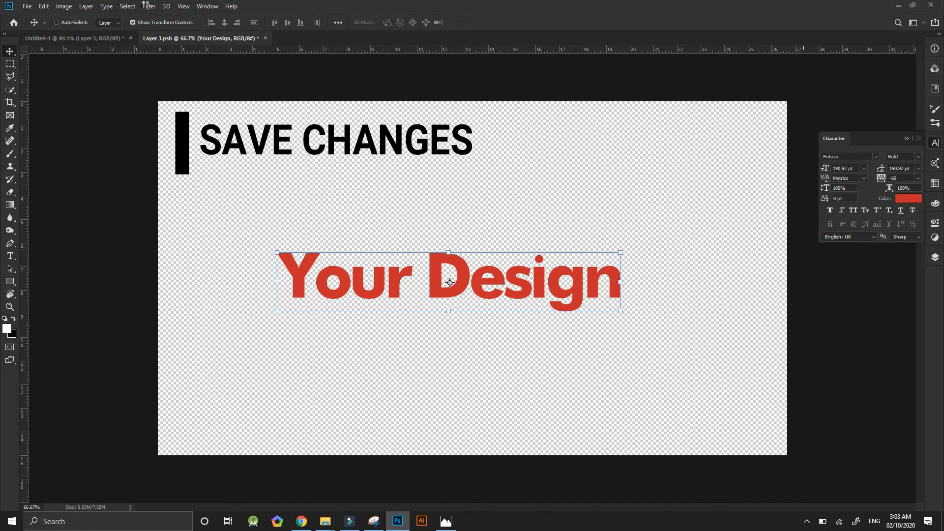
Save the smart object's contents and return to the Untitled-1 document.
key(ctrl+s)
click(92, 37)
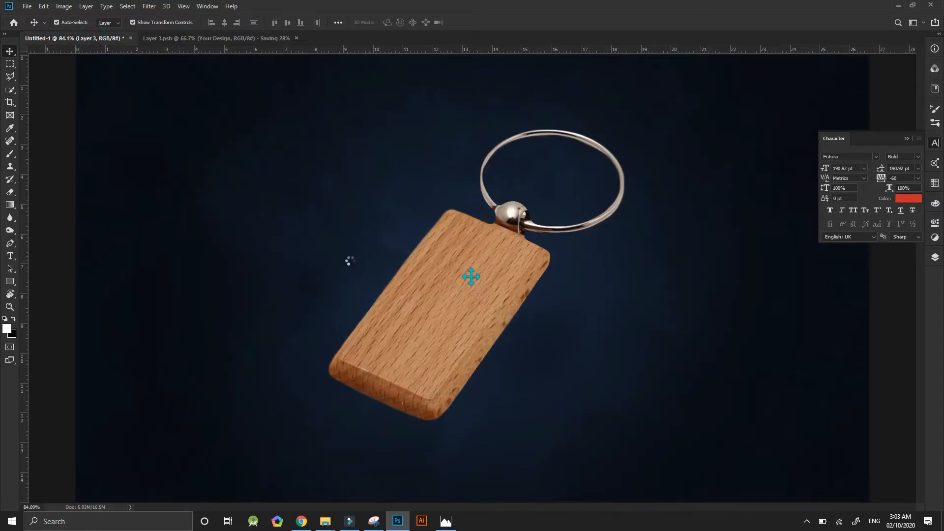
Lock and collapse the Background group.
click(935, 257)
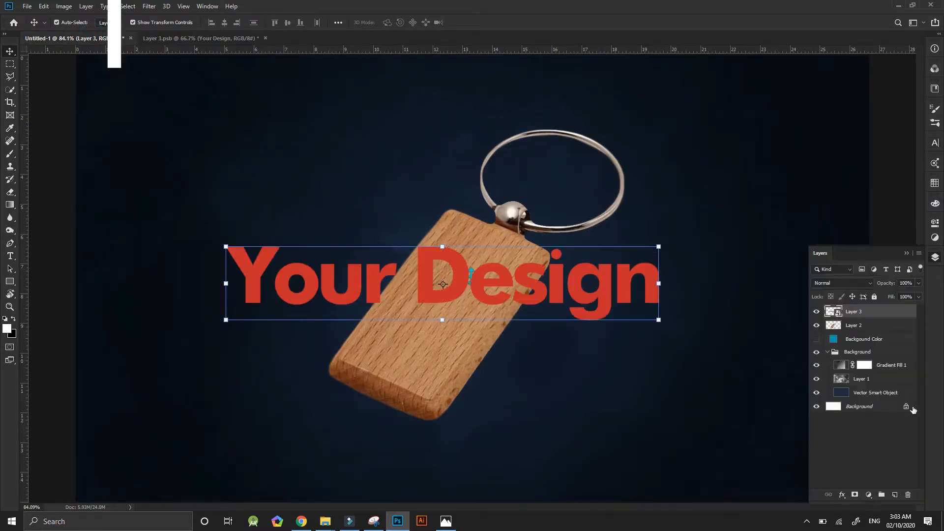
click(856, 351)
click(828, 352)
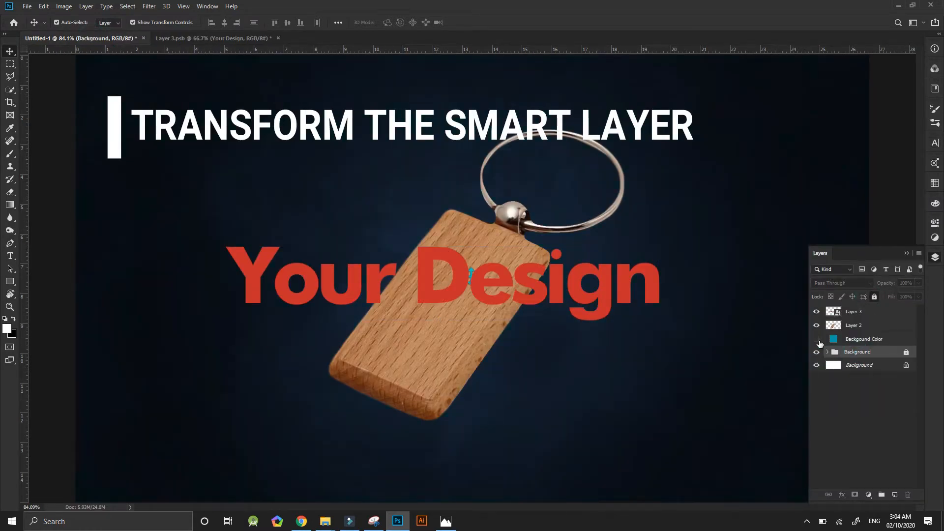
Scale the Layer 3 smart object down to 42.5% and rotate it to about -52.3° to follow the tag's angle.
click(854, 312)
key(ctrl+t)
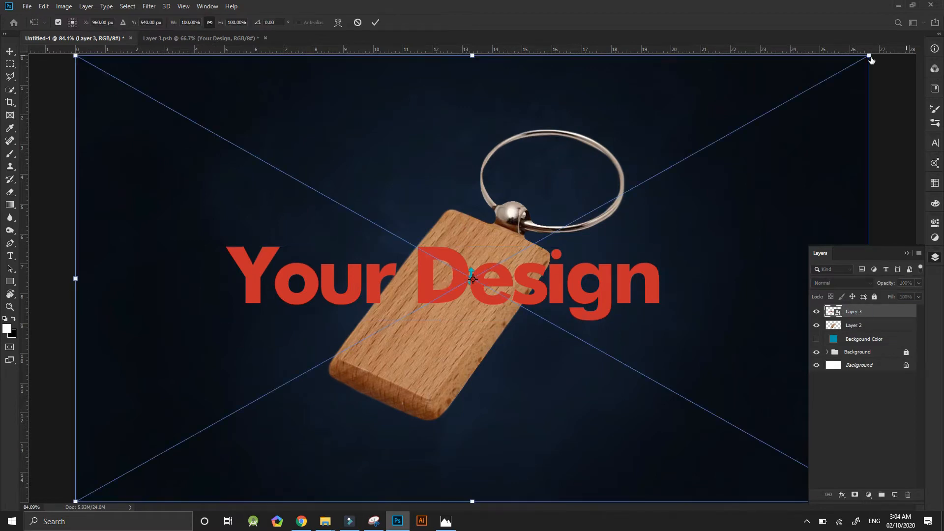
drag(871, 60, 420, 333)
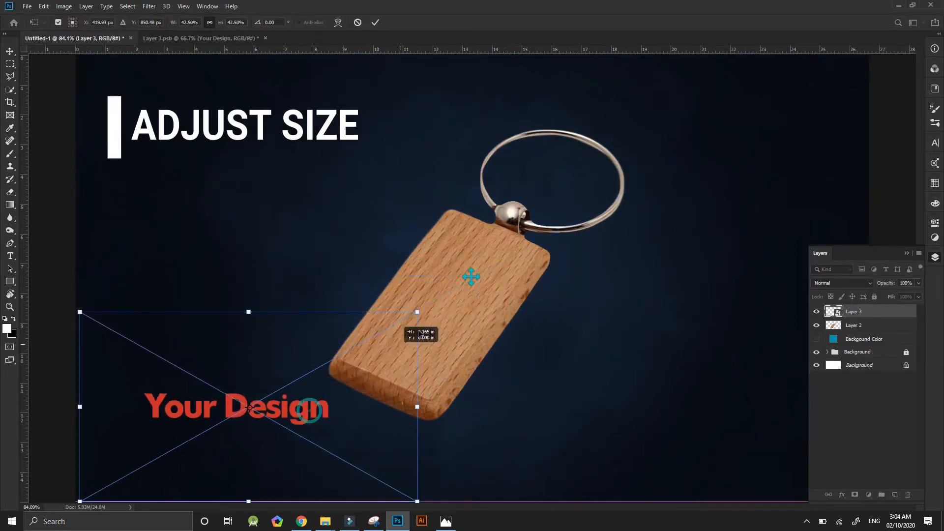
drag(308, 410, 440, 313)
drag(554, 413, 565, 236)
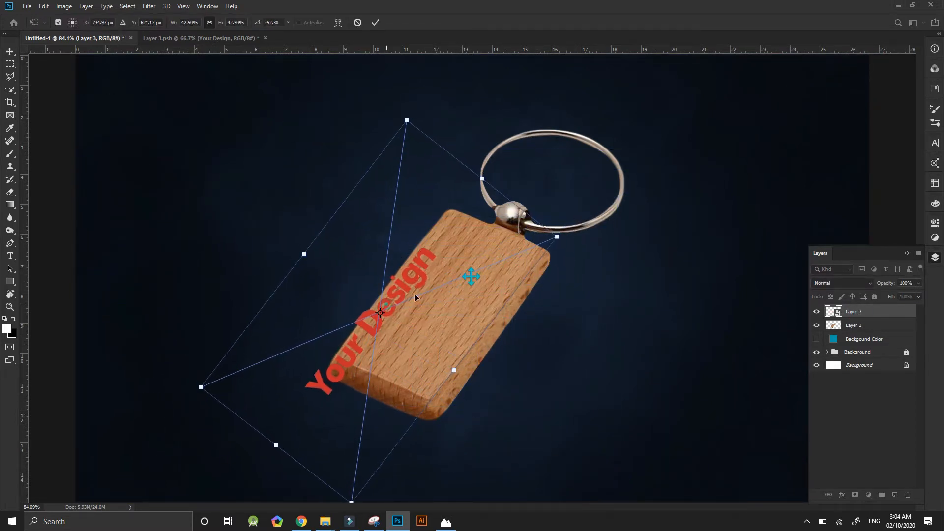
Shrink the rotated design to about 24% and centre it on the tag's wooden face.
drag(415, 293, 444, 282)
drag(538, 158, 448, 273)
drag(425, 315, 489, 281)
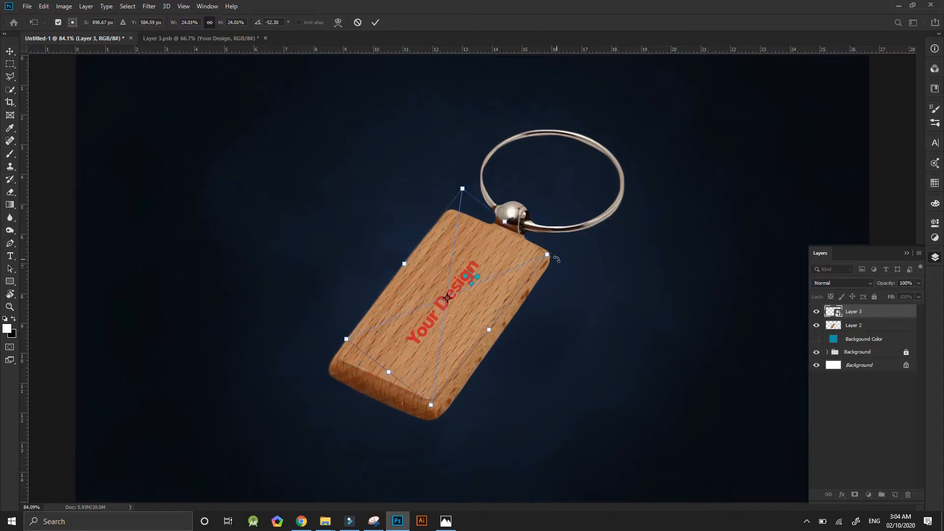
Fit the design's corners to the corners of the tag's flat front face and commit the transform.
drag(557, 259, 555, 246)
drag(419, 312, 411, 317)
drag(443, 194, 452, 214)
drag(338, 356, 338, 356)
drag(434, 414, 432, 399)
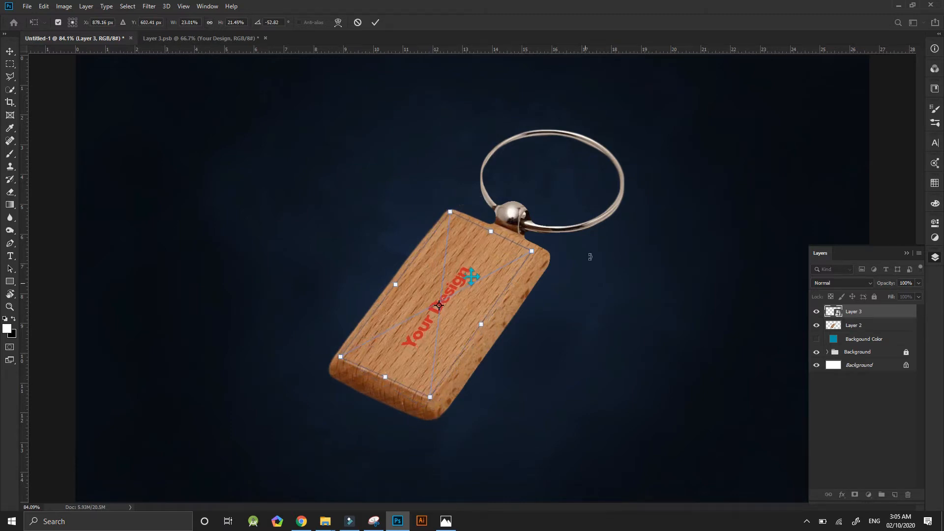
mouse_move(531, 251)
mouse_down()
mouse_move(494, 232)
mouse_move(534, 252)
mouse_up()
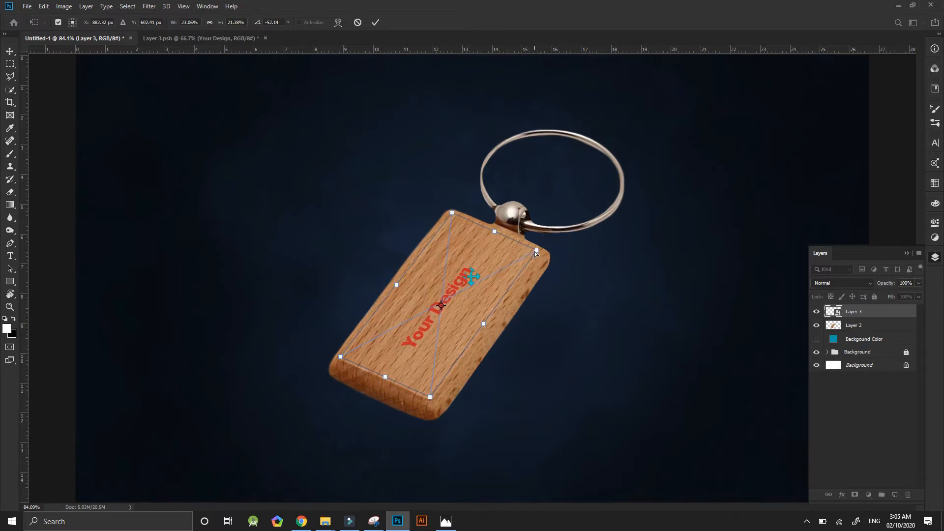
click(374, 21)
Reopen the Layer 3 smart object, enlarge "Your Design" to nearly the canvas width, and close it with changes saved.
double_click(834, 312)
click(265, 38)
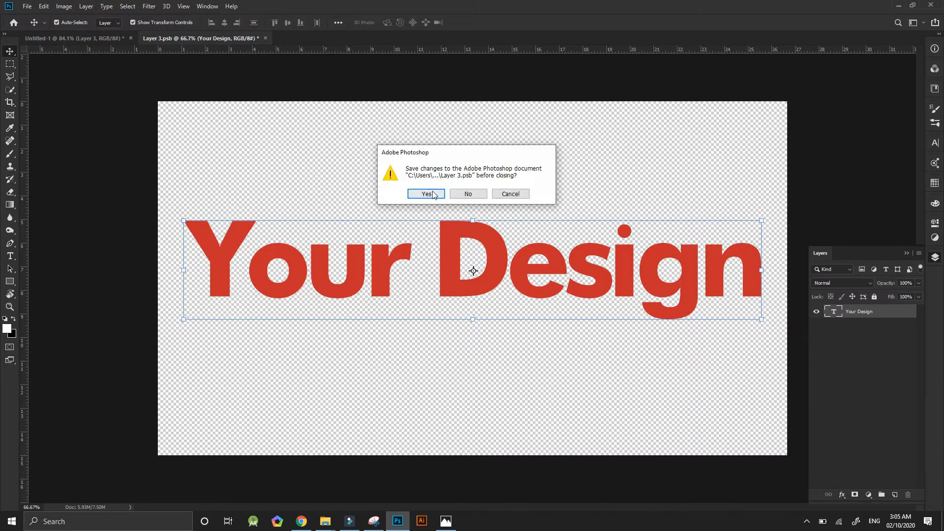
key(Return)
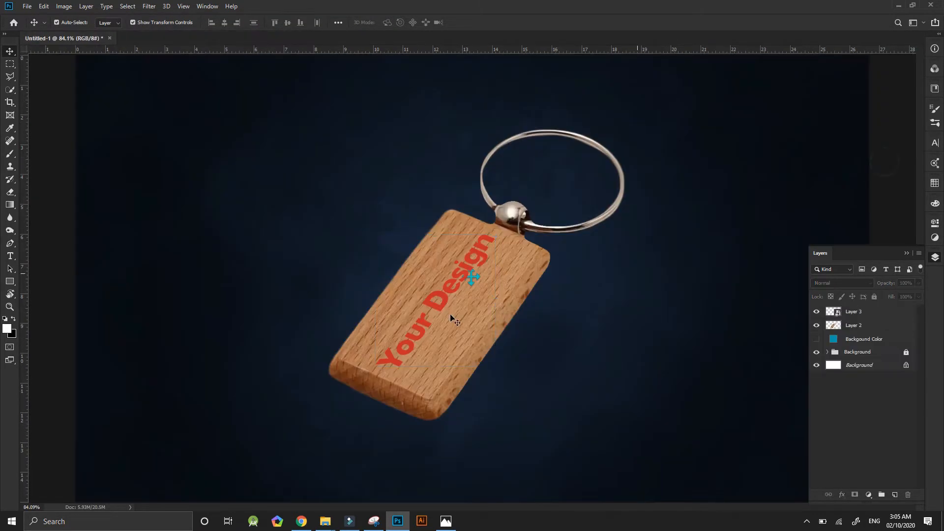
Set Layer 3's Fill Opacity to 0% in its blending options and add a black Color Overlay.
click(860, 313)
right_click(863, 313)
click(752, 104)
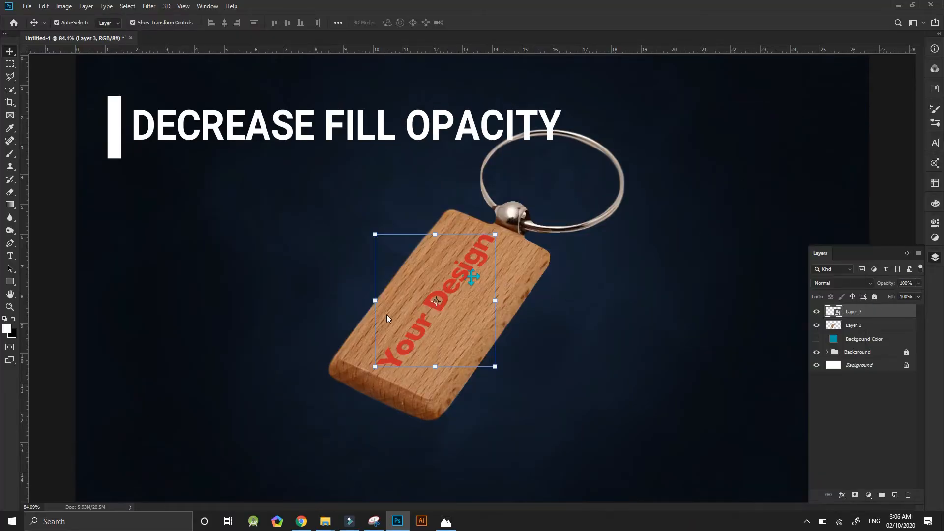
drag(233, 301, 186, 300)
click(15, 360)
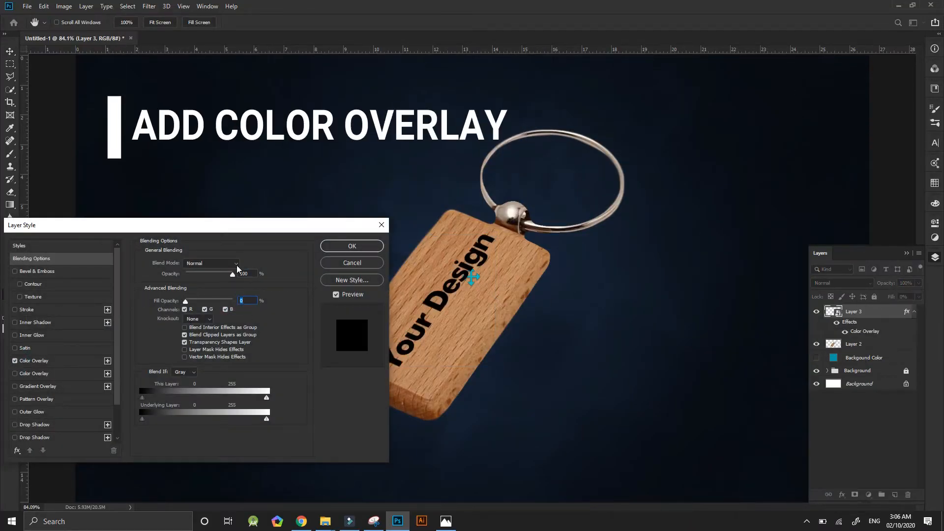
Set Layer 3's Color Overlay to Overlay blend mode with the dark grey colour #424242.
click(34, 360)
click(217, 265)
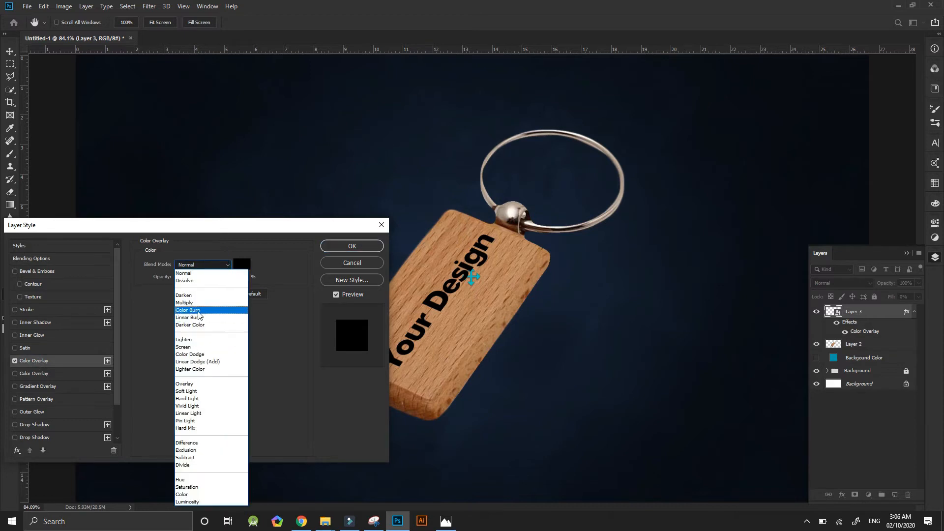
click(193, 392)
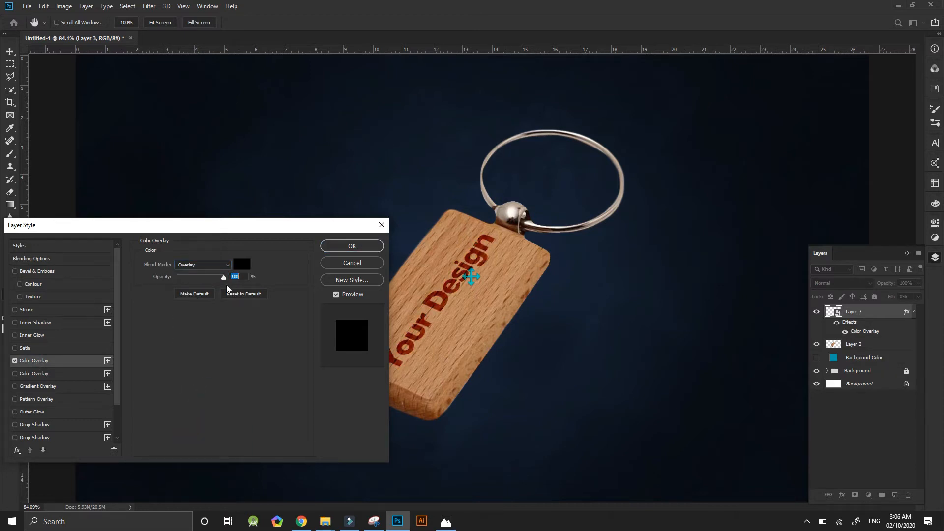
click(241, 264)
drag(103, 404, 101, 376)
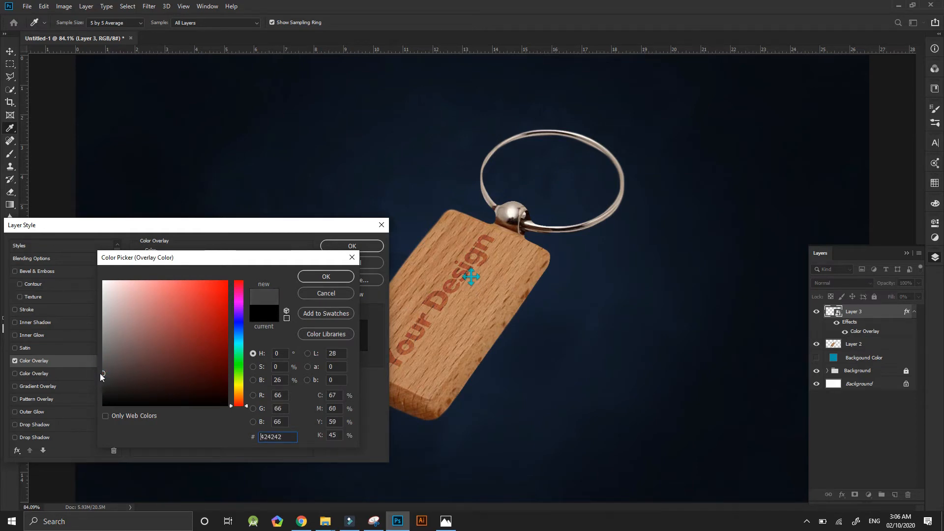
click(326, 276)
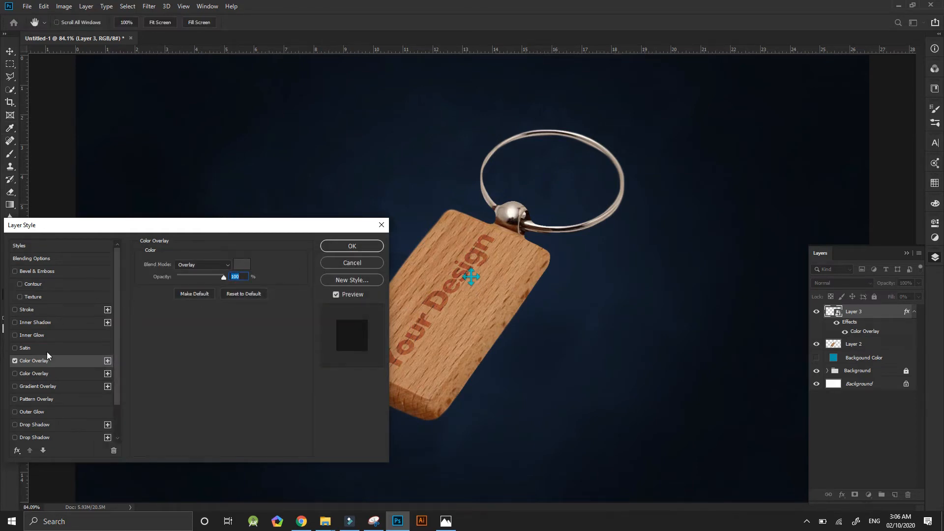
Add a Bevel & Emboss to Layer 3 with Inner Bevel style, Chisel Hard technique, 63% depth, 1 px size and 0 px soften.
click(14, 271)
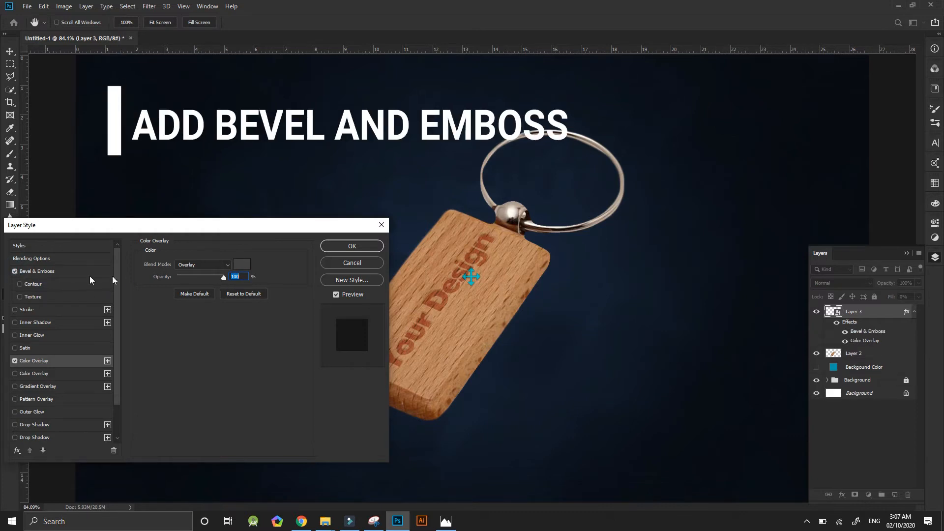
click(37, 271)
click(199, 274)
click(199, 290)
click(201, 263)
click(203, 280)
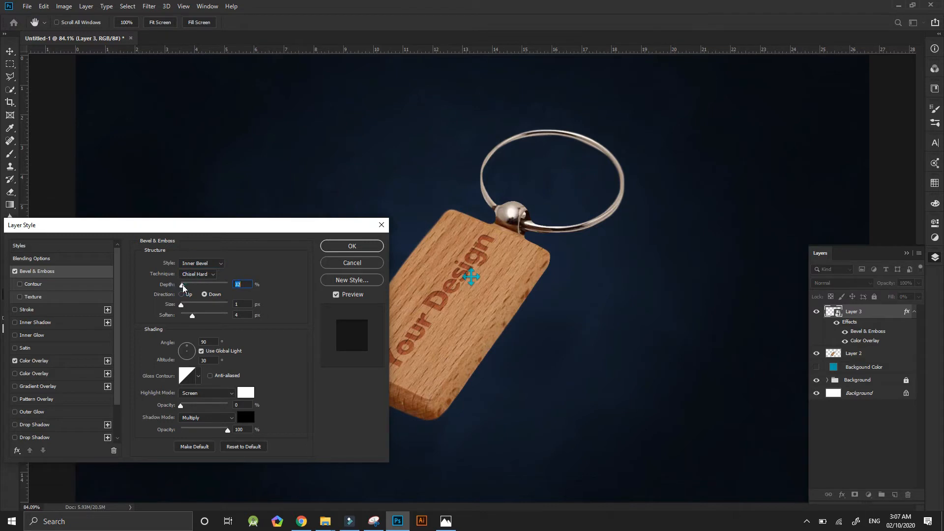
drag(191, 316, 160, 319)
Try other highlight opacities and blend modes for the bevel, ending back at Screen with 0% opacity.
drag(187, 406, 191, 406)
click(187, 405)
click(203, 391)
click(190, 392)
click(214, 393)
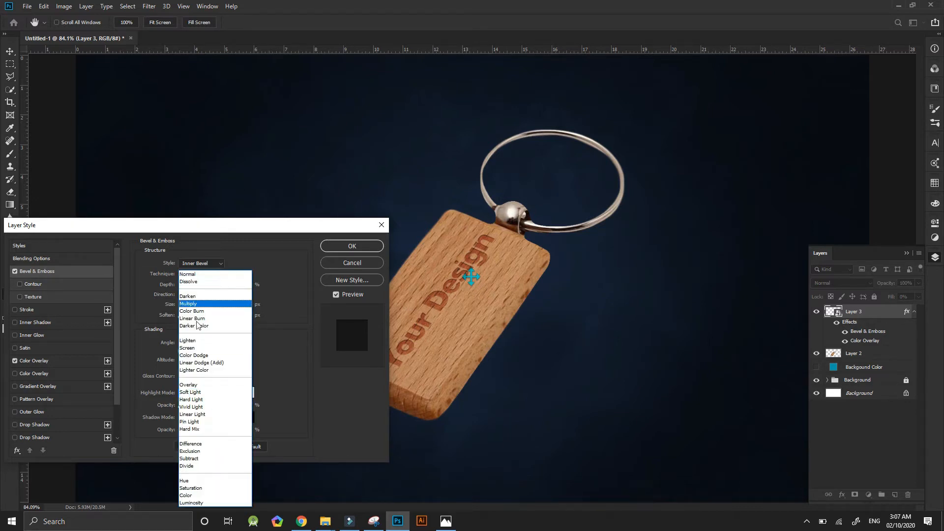
click(191, 349)
Compare several gloss contour presets for the bevel and choose the second contour in the preset grid's second row.
click(198, 376)
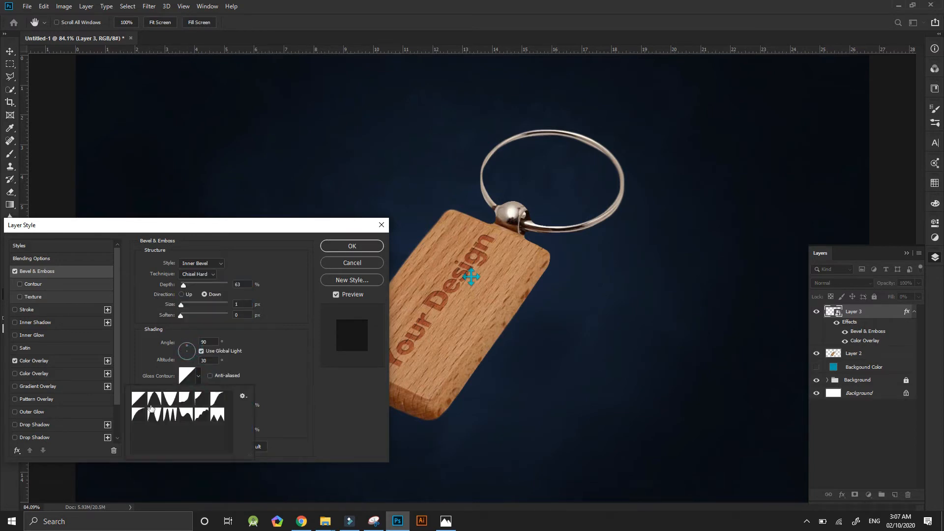
click(154, 415)
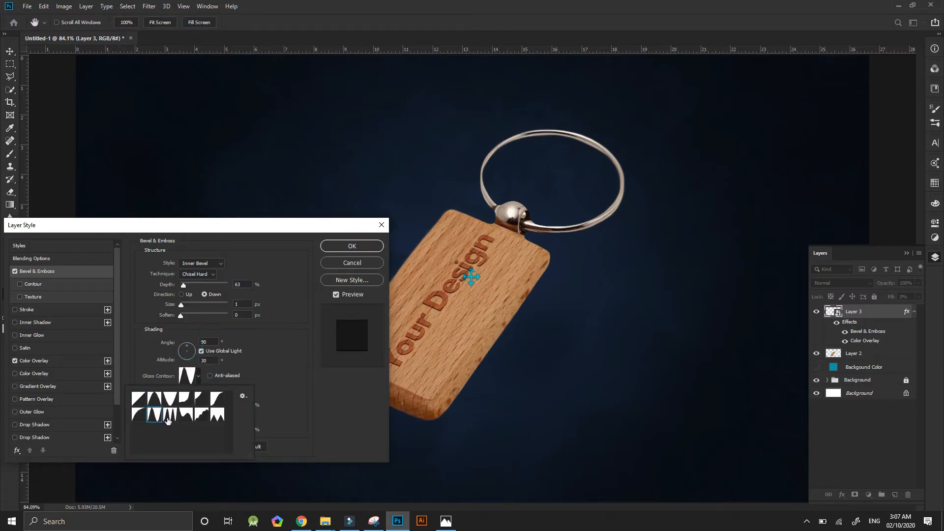
click(200, 415)
click(217, 417)
click(217, 399)
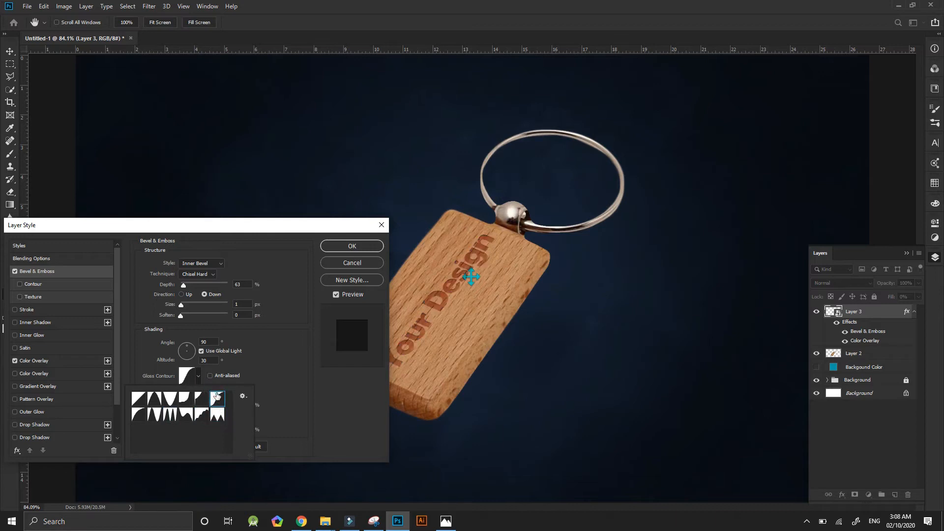
click(199, 399)
click(217, 405)
click(152, 402)
click(141, 399)
click(224, 402)
click(154, 414)
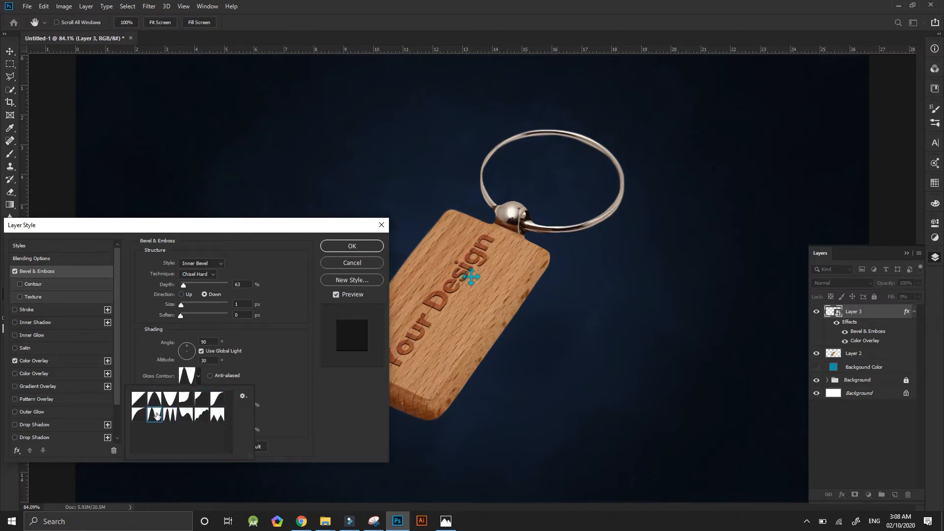
Set the bevel's direction to Up, its depth to 188% and its shadow opacity to 60%.
click(187, 294)
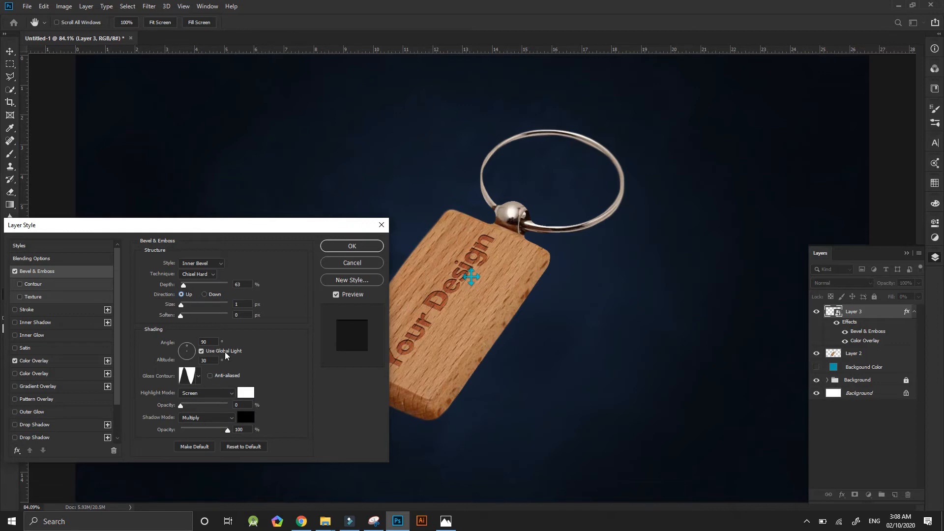
mouse_move(183, 285)
mouse_down()
mouse_move(198, 290)
mouse_move(190, 290)
mouse_up()
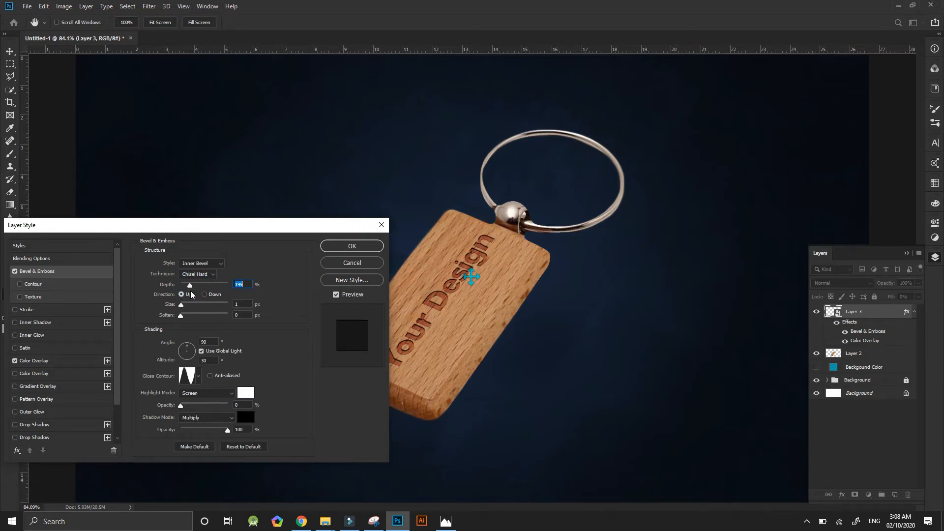
click(226, 431)
click(191, 418)
click(320, 422)
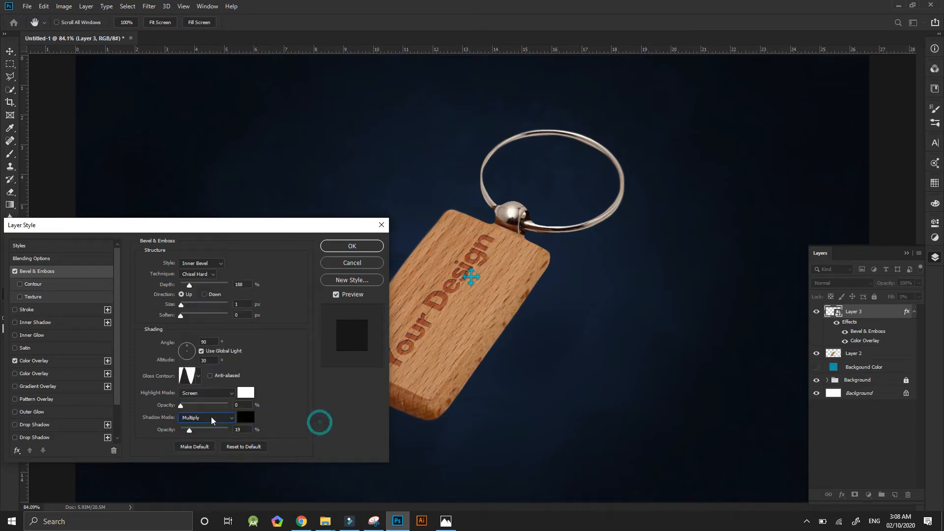
click(196, 429)
text(75)
text(60)
Set the bevel's highlight to a light orange based on the wood, about #ffc295, at 25% opacity.
drag(243, 429, 193, 408)
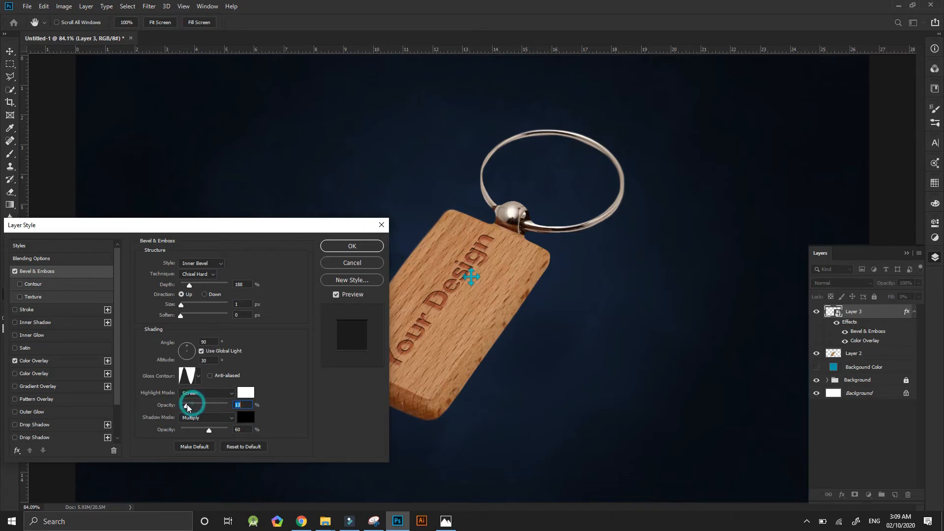
click(246, 392)
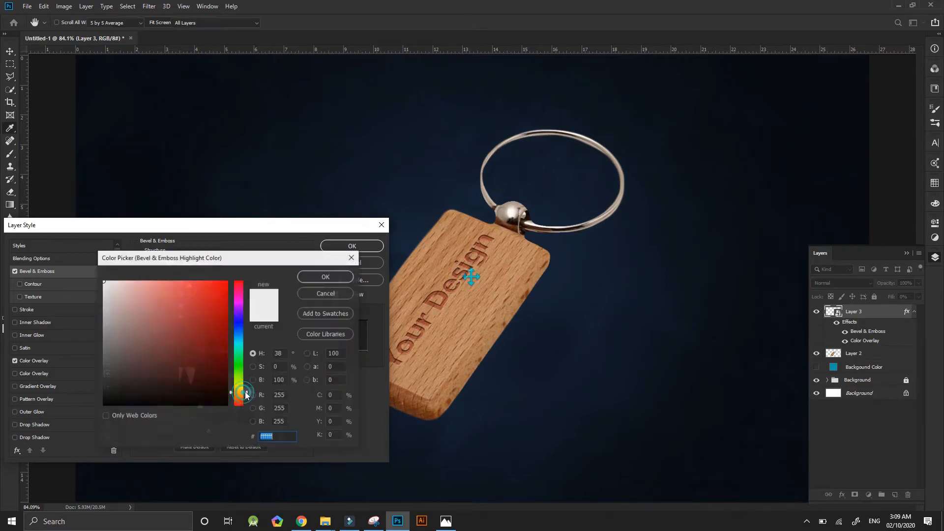
click(441, 336)
click(155, 280)
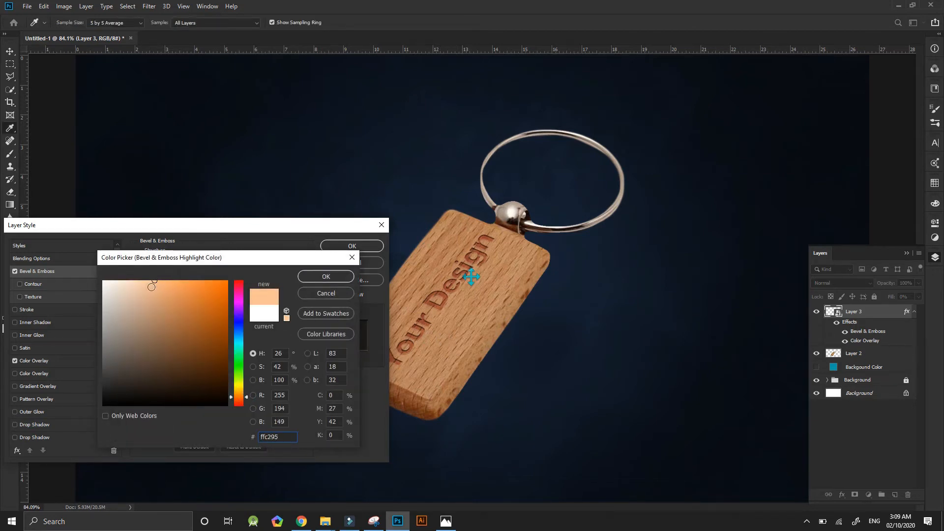
key(Return)
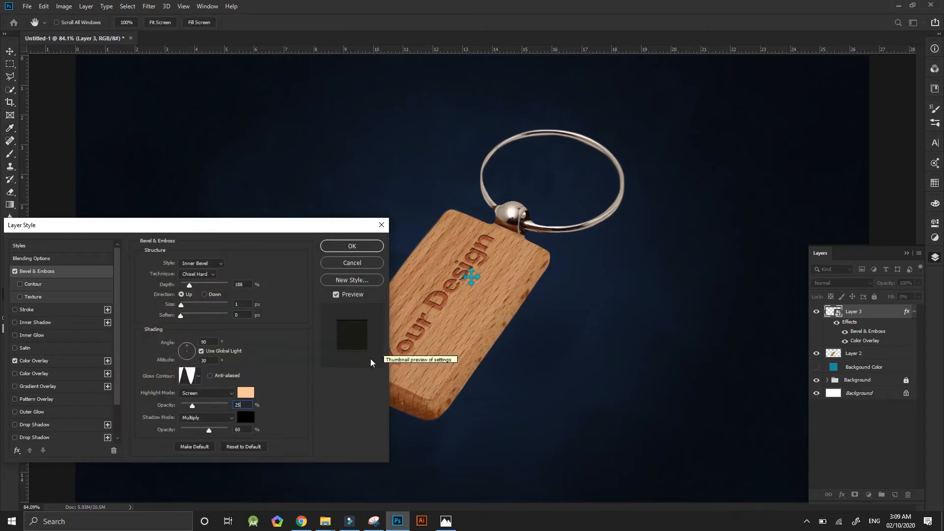
text(25)
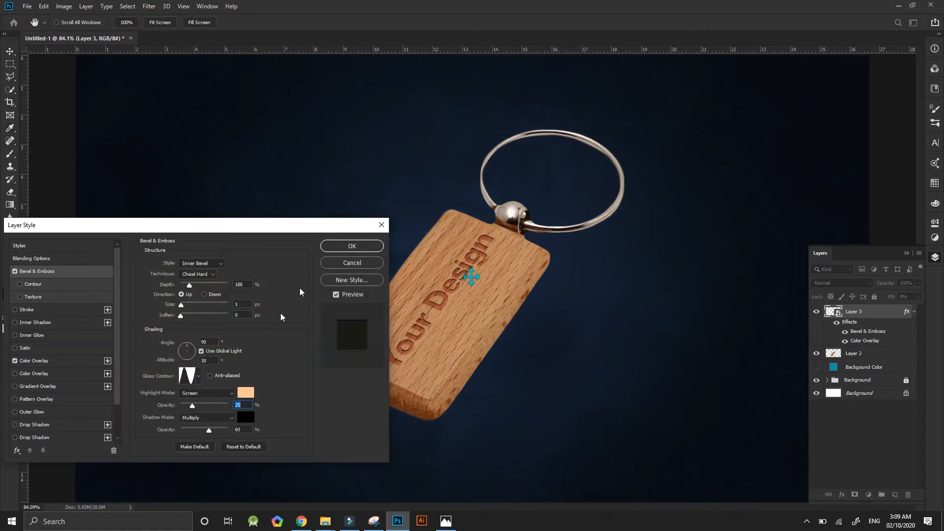
Add a white Outer Glow to Layer 3 with 18% opacity, 24% spread and 8 px size.
drag(318, 228, 253, 160)
drag(148, 168, 231, 110)
click(70, 243)
click(75, 154)
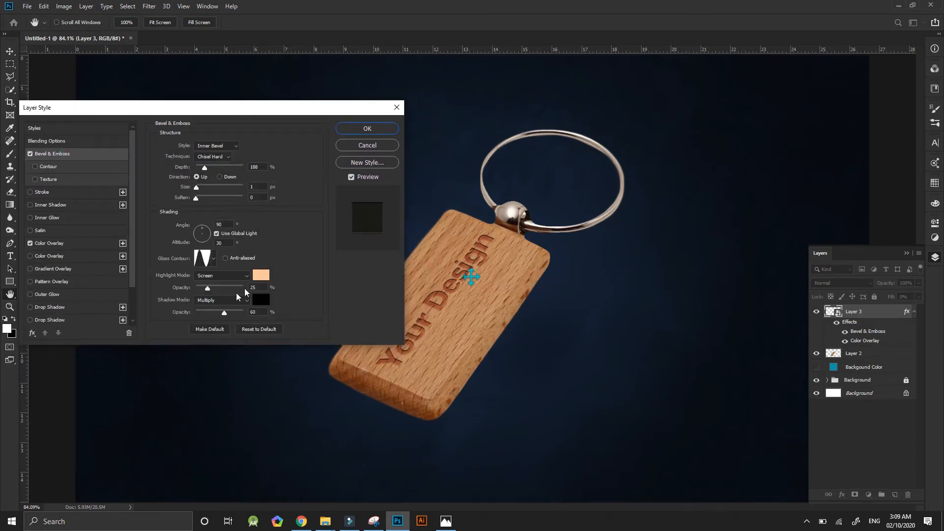
click(31, 294)
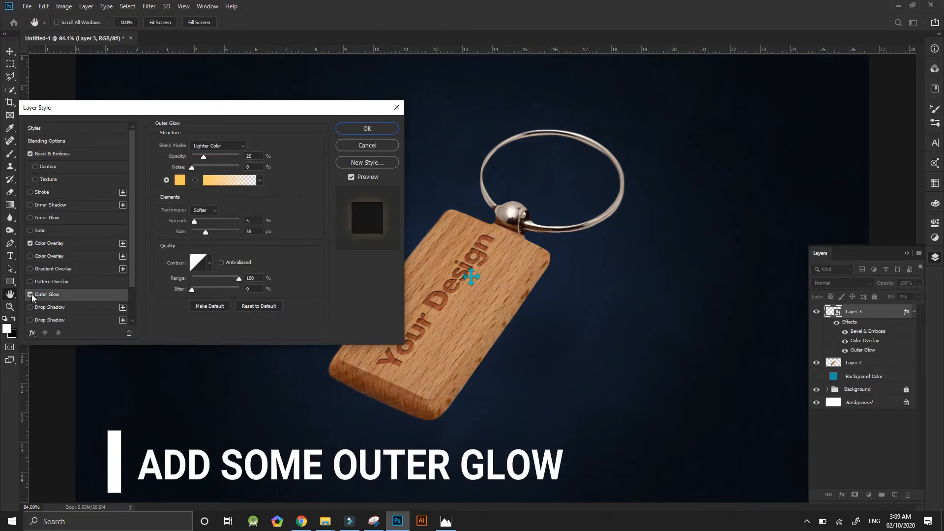
mouse_move(195, 224)
mouse_down()
mouse_move(223, 223)
mouse_move(184, 231)
mouse_move(220, 220)
mouse_move(196, 231)
mouse_move(203, 220)
mouse_up()
click(180, 180)
click(104, 281)
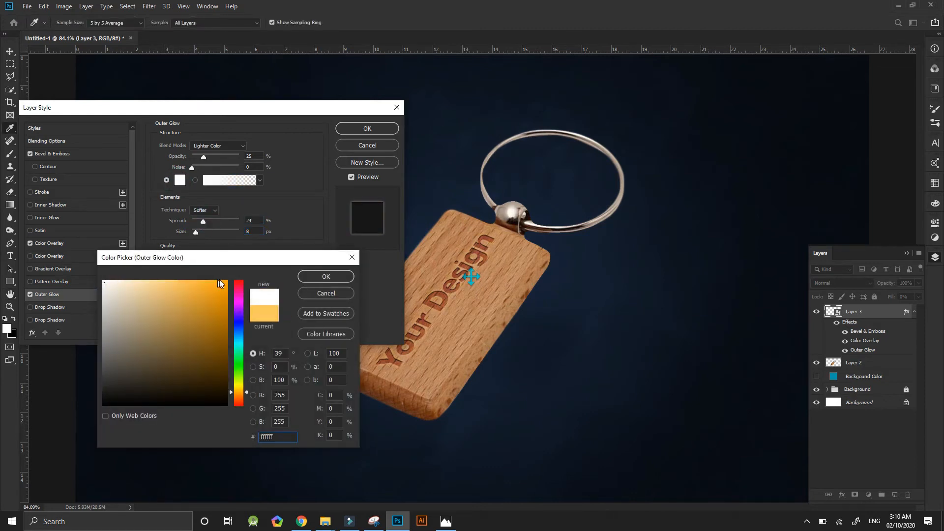
click(326, 277)
drag(205, 156, 202, 156)
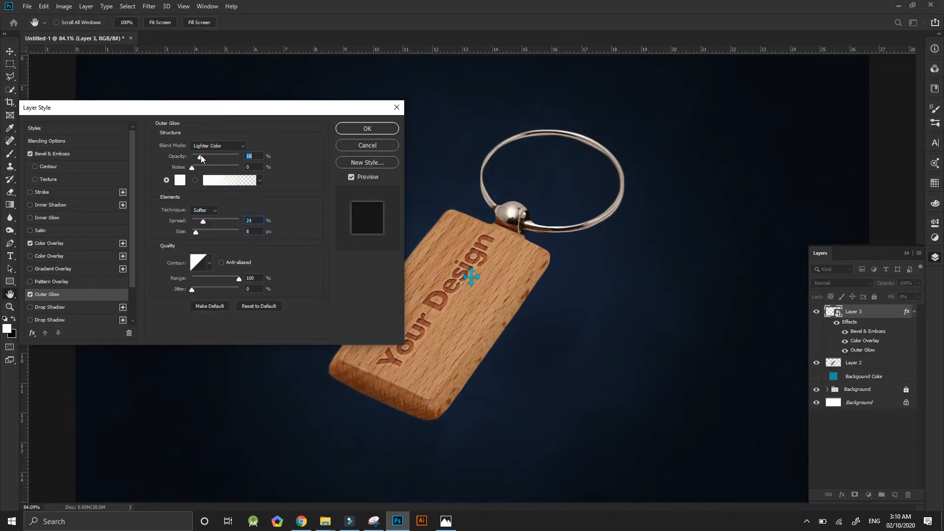
Set the Outer Glow's technique to Precise, with 25% opacity, 56% spread and 1 px size.
drag(202, 222, 198, 223)
click(204, 210)
click(202, 219)
drag(200, 156, 213, 156)
drag(196, 222, 220, 222)
drag(213, 157, 201, 156)
Add an Inner Shadow with 15% opacity, 5 px distance and 4 px size, and reduce the Outer Glow's spread to nearly zero.
click(30, 205)
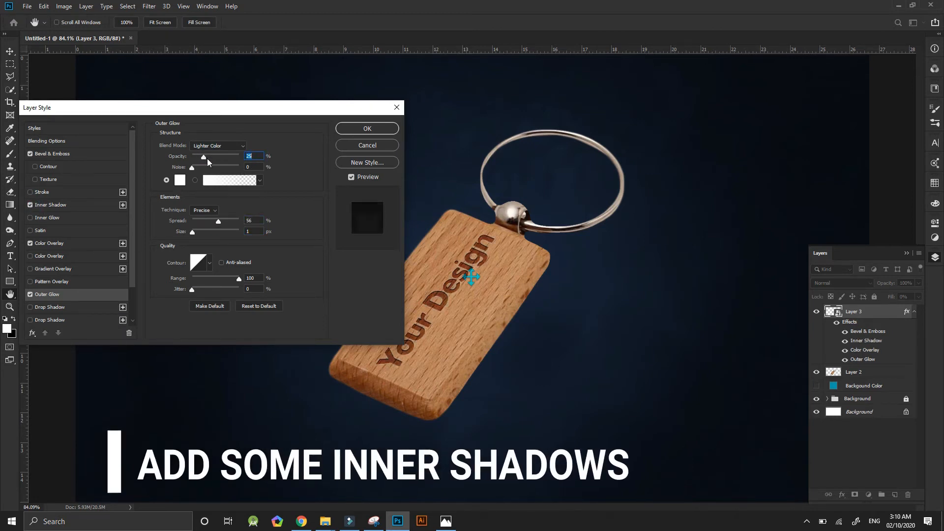
drag(202, 222, 201, 222)
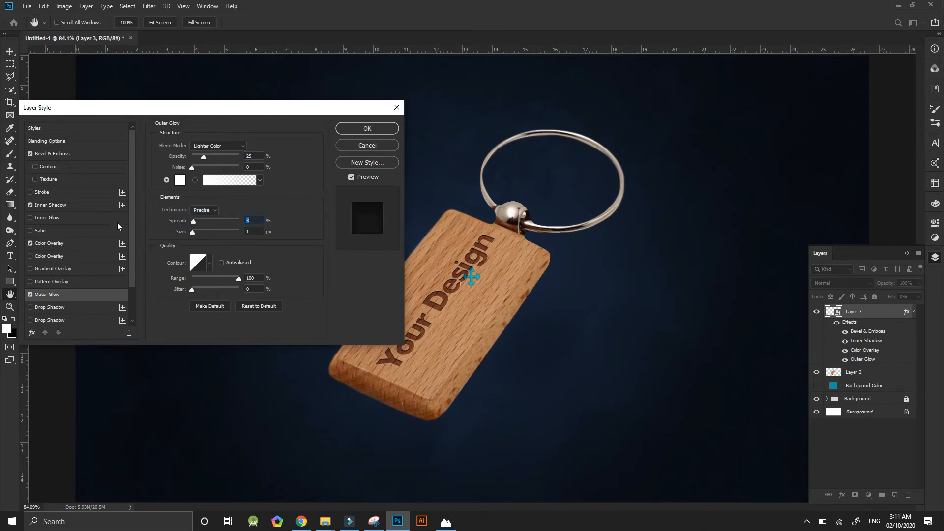
click(55, 205)
drag(218, 203, 195, 213)
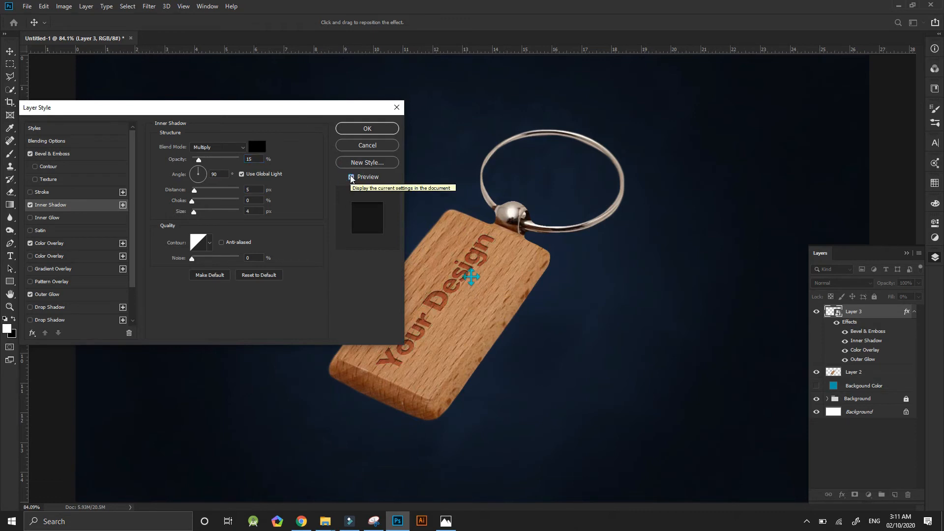
Fine-tune the dark grey of Layer 3's Color Overlay, apply the layer style and deselect the layer.
click(262, 146)
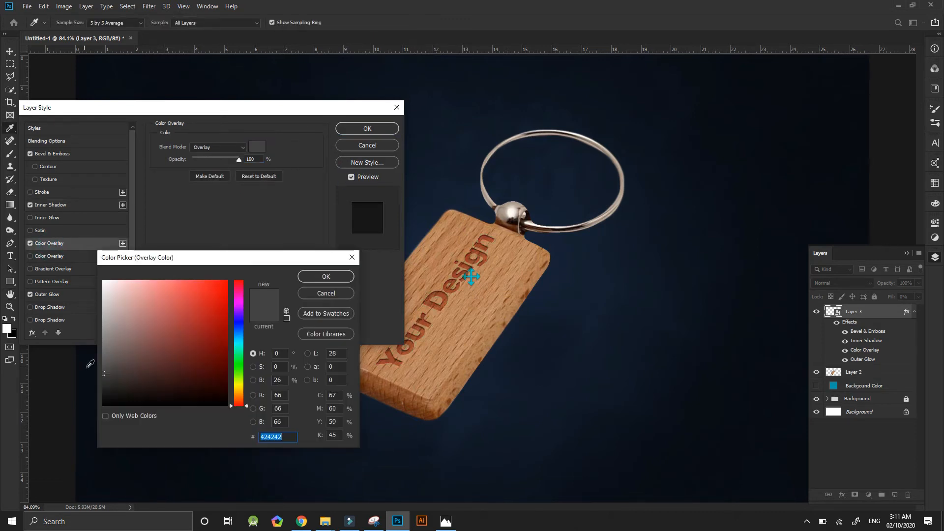
click(102, 367)
drag(104, 371, 103, 372)
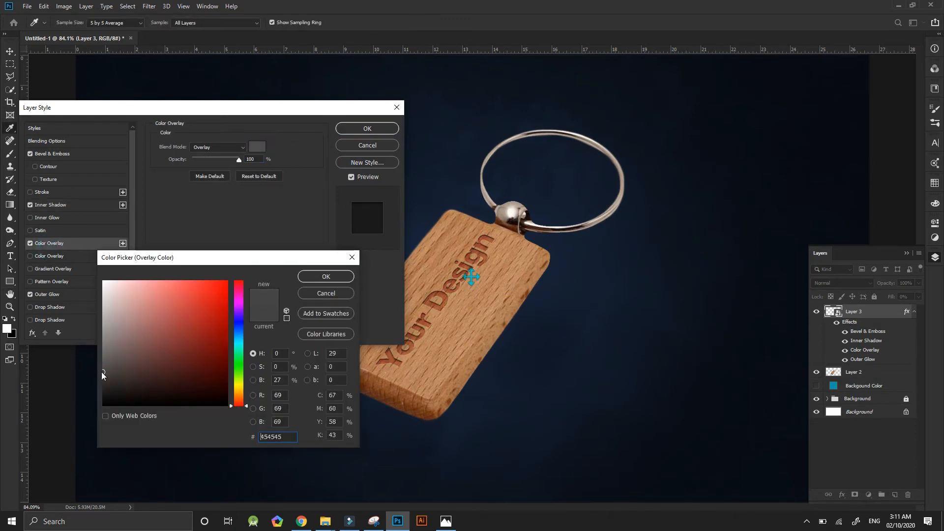
click(315, 276)
click(364, 127)
click(881, 156)
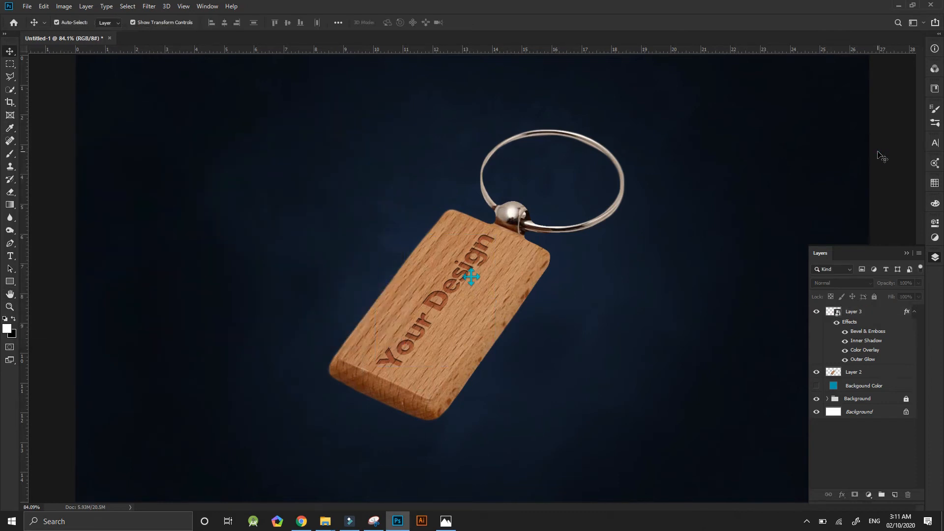
Add a Drop Shadow to the keychain on Layer 2 with a 90° angle, 53 px distance and 81 px size.
scroll(620, 161, down, 3)
scroll(621, 163, up, 2)
click(878, 372)
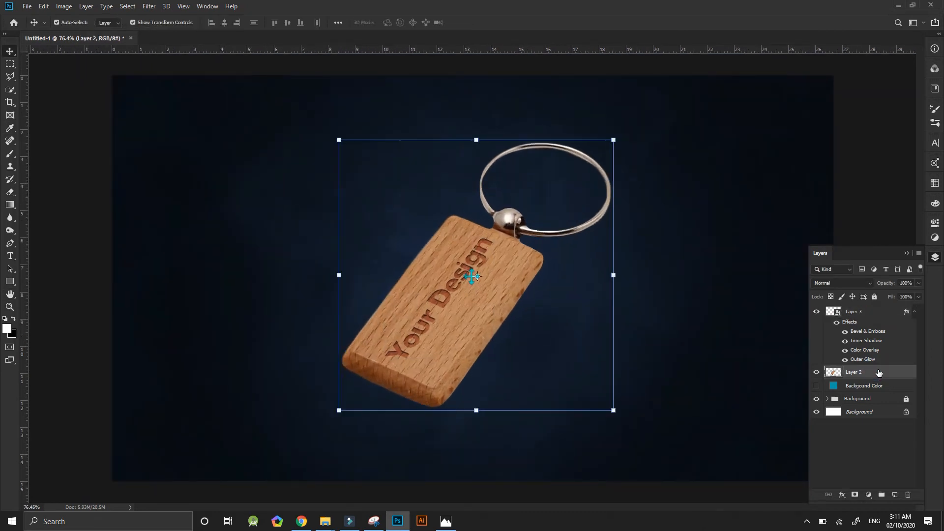
right_click(873, 374)
click(777, 110)
click(39, 307)
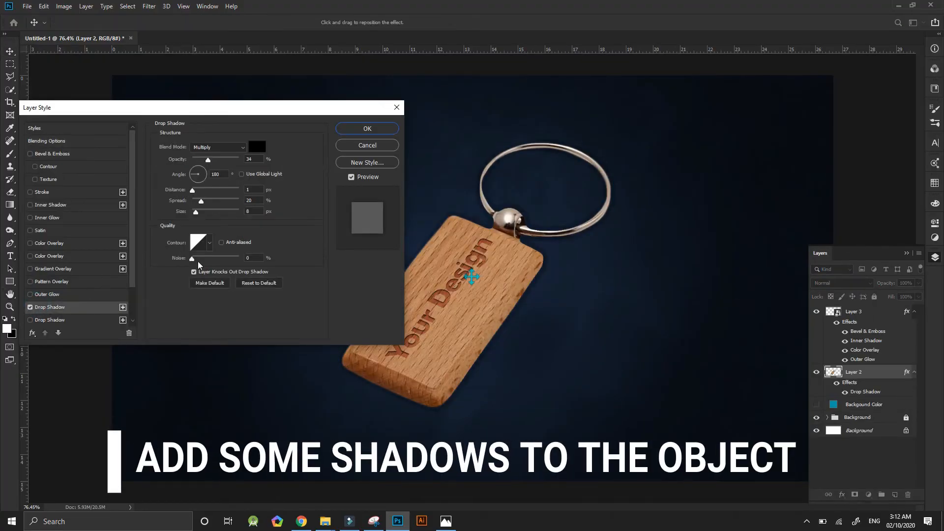
drag(192, 190, 221, 198)
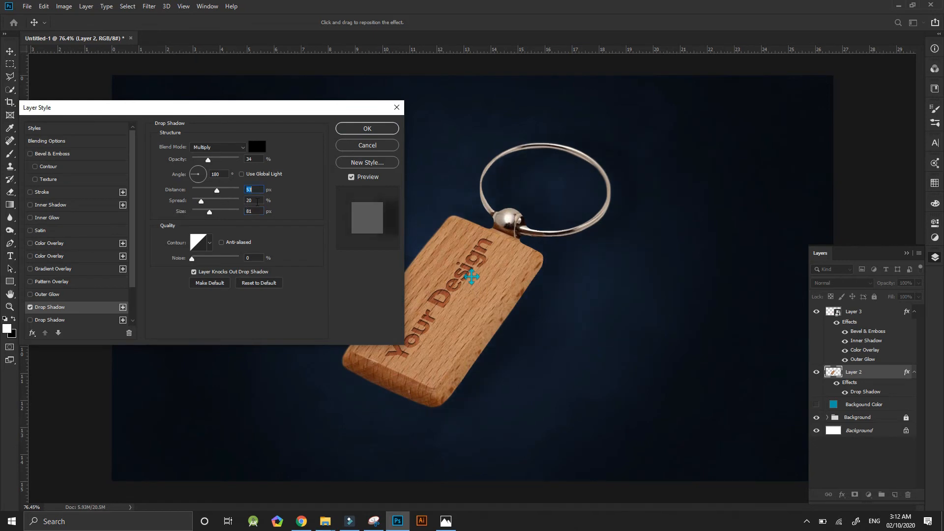
text(90)
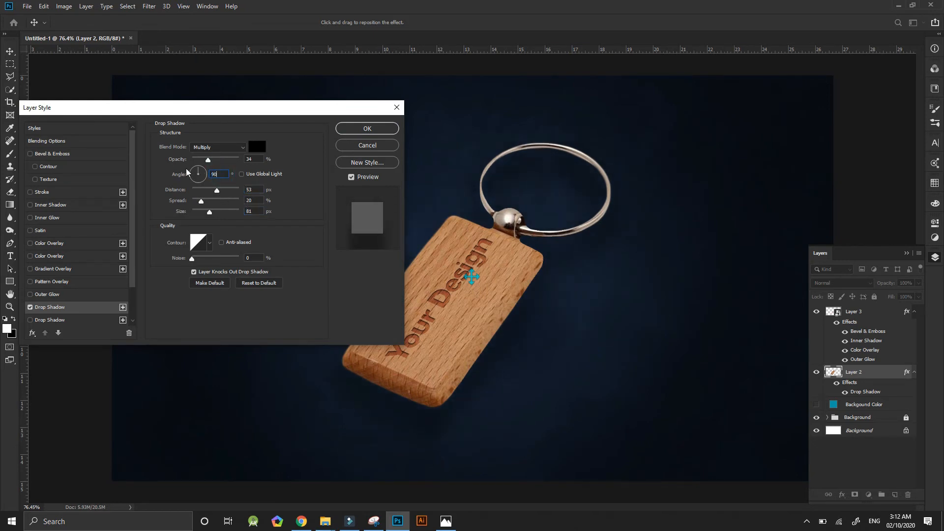
Set the drop shadow's distance to 42 px and opacity to 40%, enlarge its size, and apply the style.
click(216, 192)
text(50)
drag(217, 218, 222, 218)
click(357, 146)
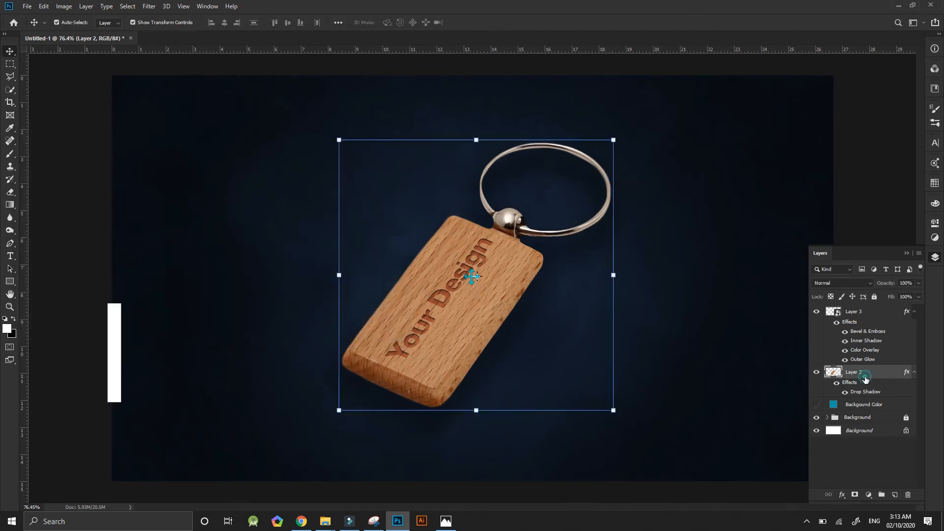
Convert Layer 2's drop shadow effect into a separate layer and add a layer mask to it.
click(86, 6)
click(150, 102)
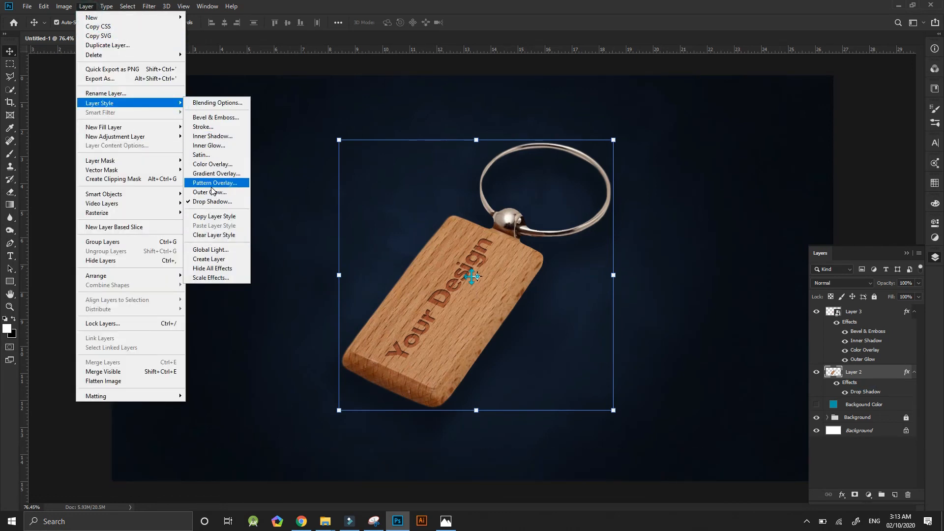
click(202, 259)
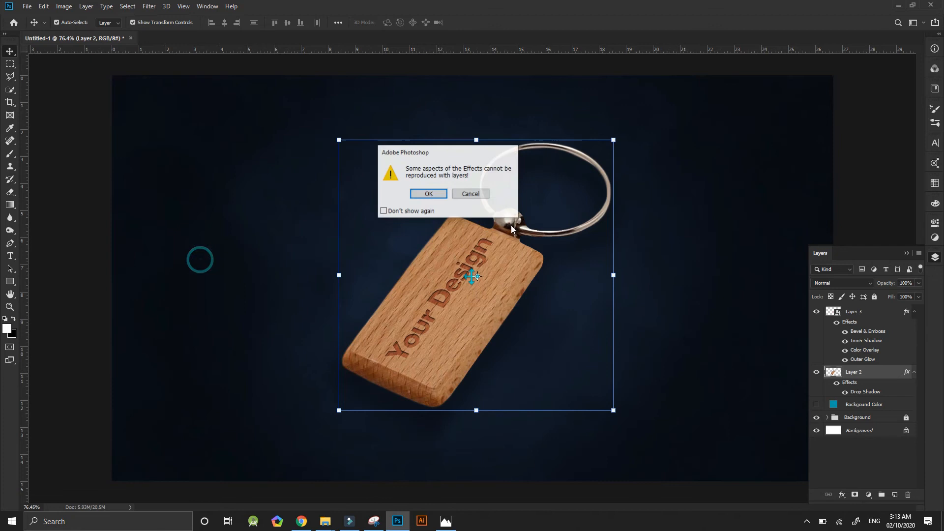
click(427, 194)
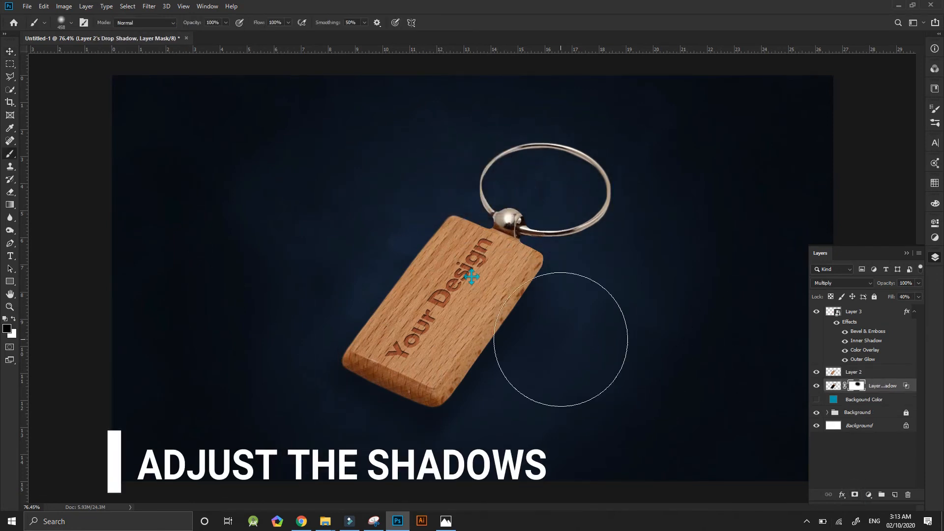
Brush over the drop shadow layer beside the tag's right and lower-left edges with a smaller soft brush, undoing the last stroke.
click(832, 386)
right_click(546, 259)
mouse_move(582, 291)
mouse_down()
mouse_move(561, 291)
mouse_move(550, 316)
mouse_up()
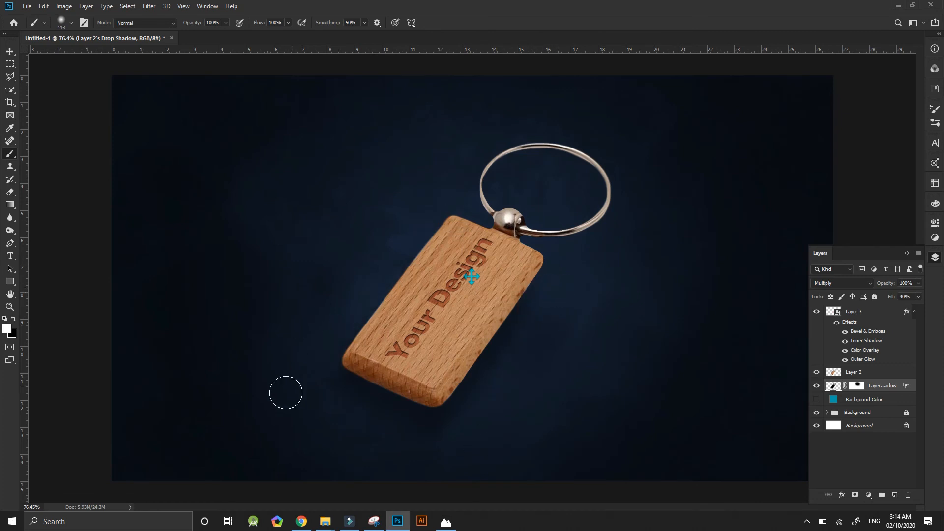
drag(325, 387, 388, 441)
drag(344, 334, 369, 334)
key(x)
drag(379, 429, 329, 373)
key(ctrl+z)
Paint on the drop shadow layer's mask to hide the shadow beside the tag's lower-left edge.
click(862, 385)
drag(336, 427, 329, 343)
key(x)
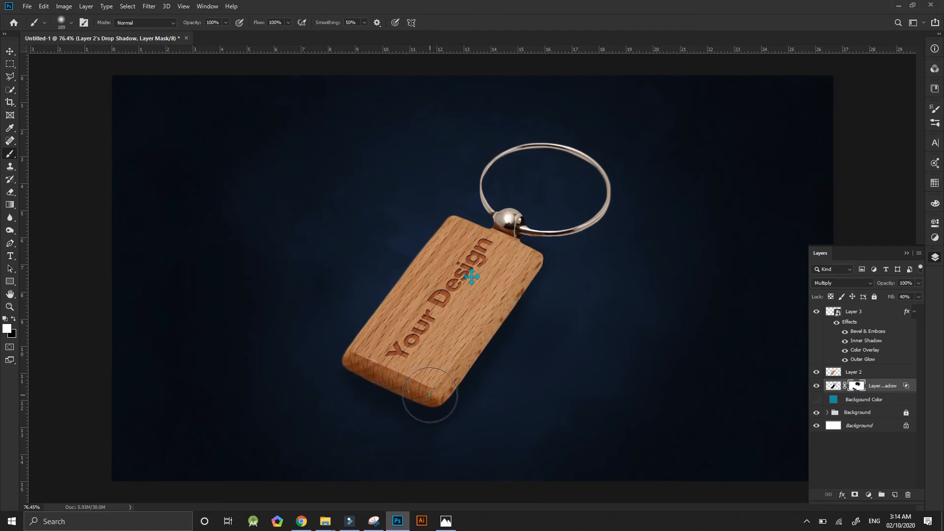
click(832, 386)
drag(892, 284, 879, 289)
click(814, 388)
Add a second Drop Shadow to Layer 2 with 40% opacity, 90° angle, 19 px distance and 8 px size.
right_click(860, 372)
click(754, 109)
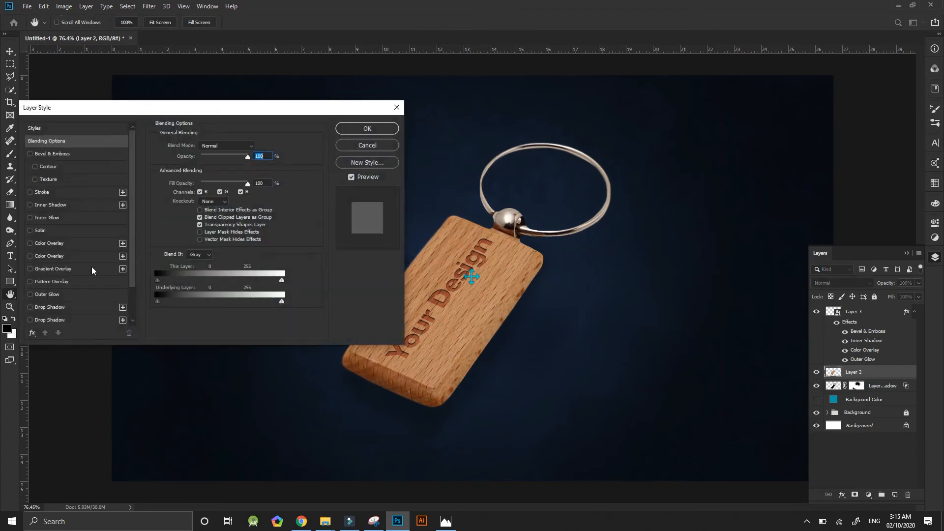
click(49, 307)
drag(207, 212, 192, 201)
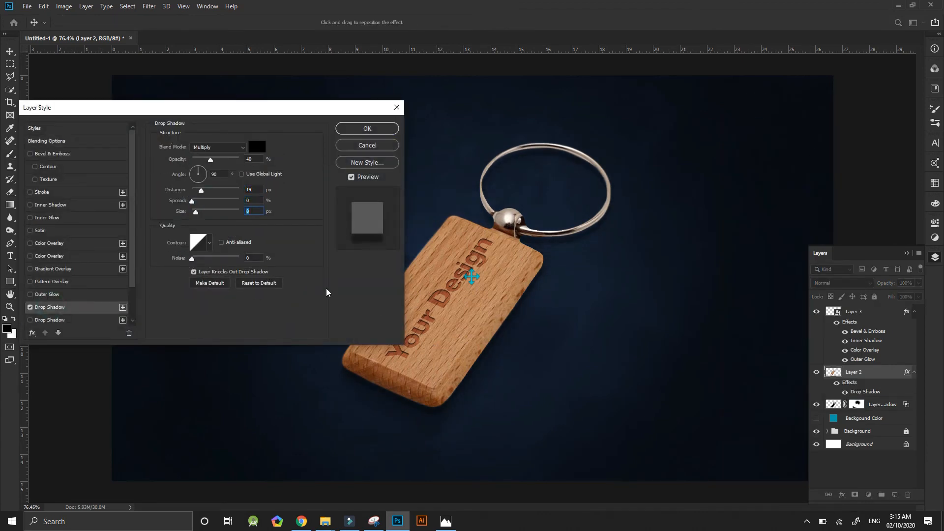
click(347, 129)
Convert Layer 2's new drop shadow into its own layer and select that shadow layer.
click(875, 404)
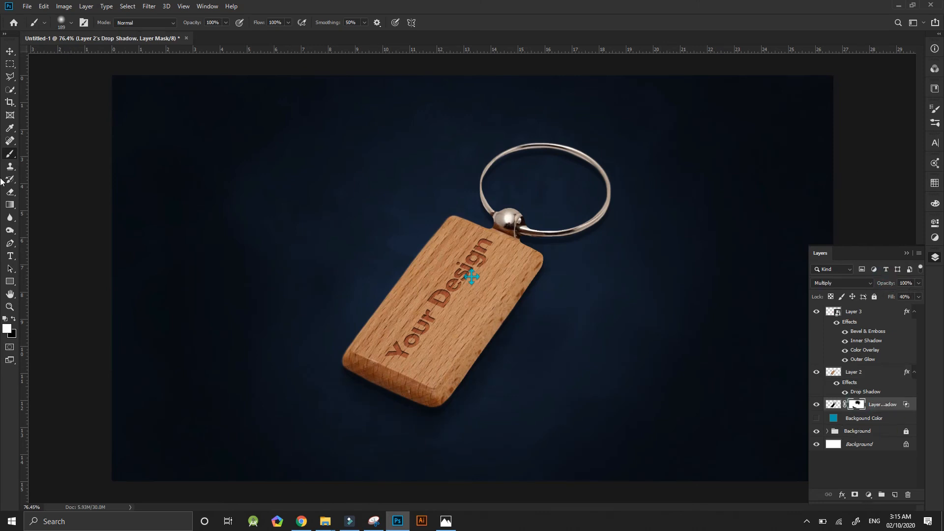
click(856, 372)
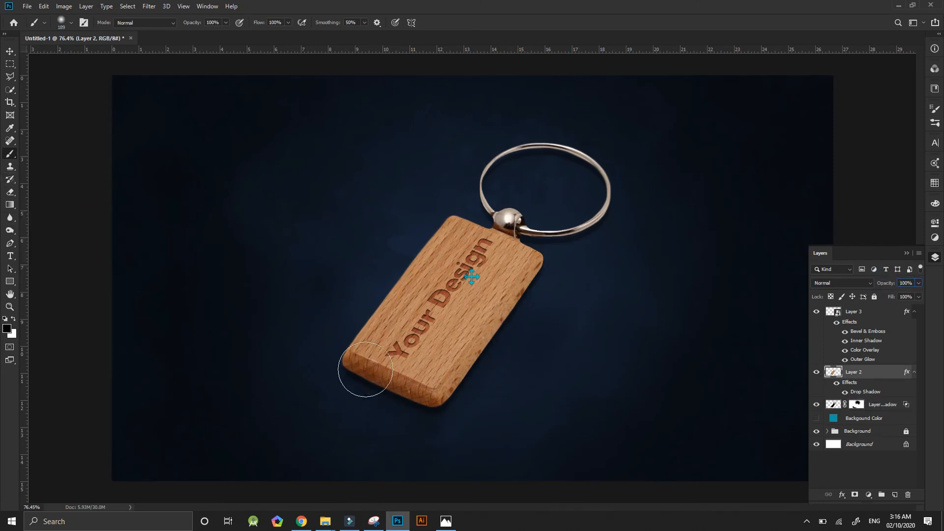
click(86, 6)
click(217, 258)
click(865, 386)
Add a mask to the new shadow layer and paint along the tag's lower edge with the brush at 20% opacity.
key(5)
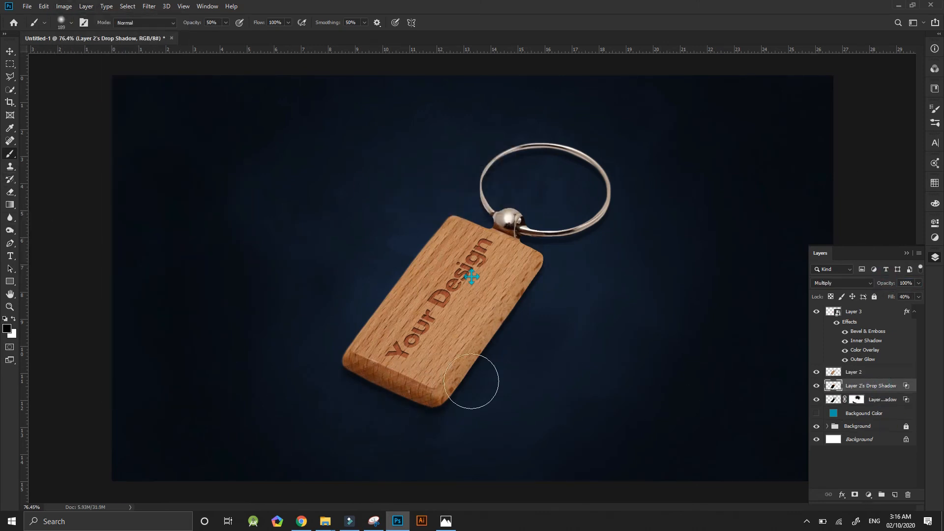
click(854, 494)
click(13, 320)
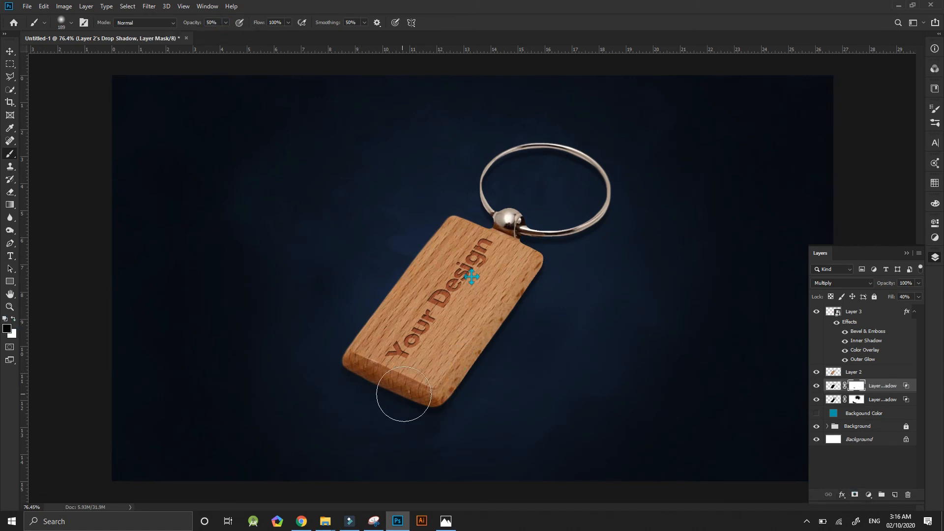
drag(404, 393, 535, 291)
key(ctrl+z)
key(2)
key(x)
drag(453, 397, 361, 379)
key(x)
click(11, 52)
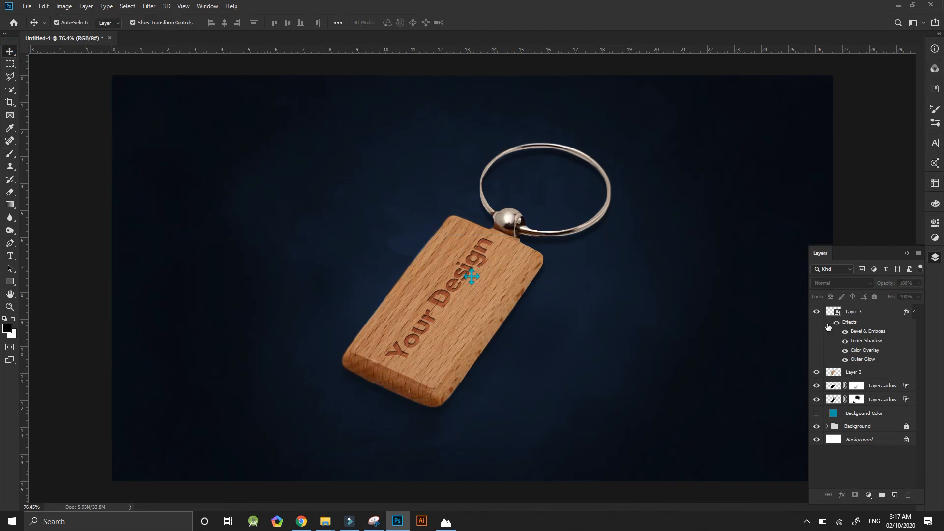
Group Layer 3, Layer 2 and both shadow layers into a group named Base and expand it.
click(888, 398)
shift+click(875, 311)
key(ctrl+g)
click(827, 310)
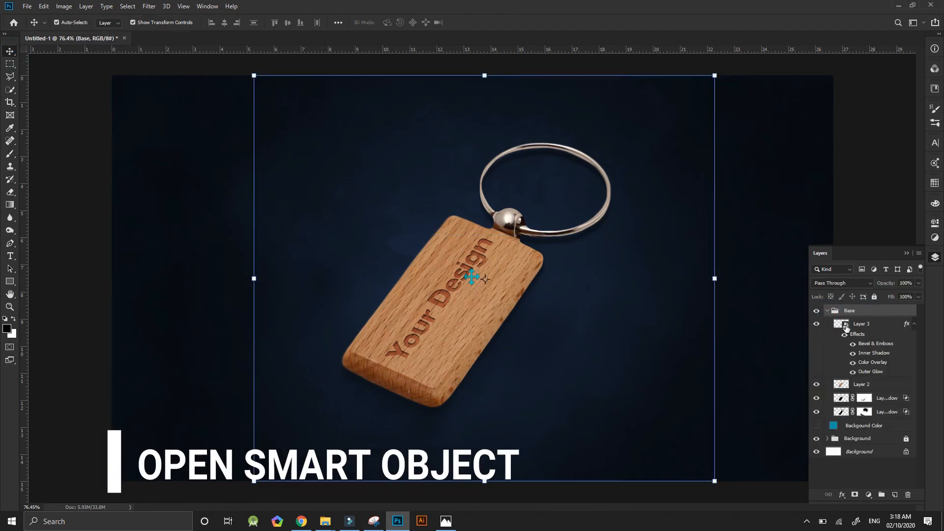
Open Layer 3's smart object and place the DevLabHorizontal PSD from the Designing > Logos folder as an embedded file.
double_click(845, 325)
click(880, 311)
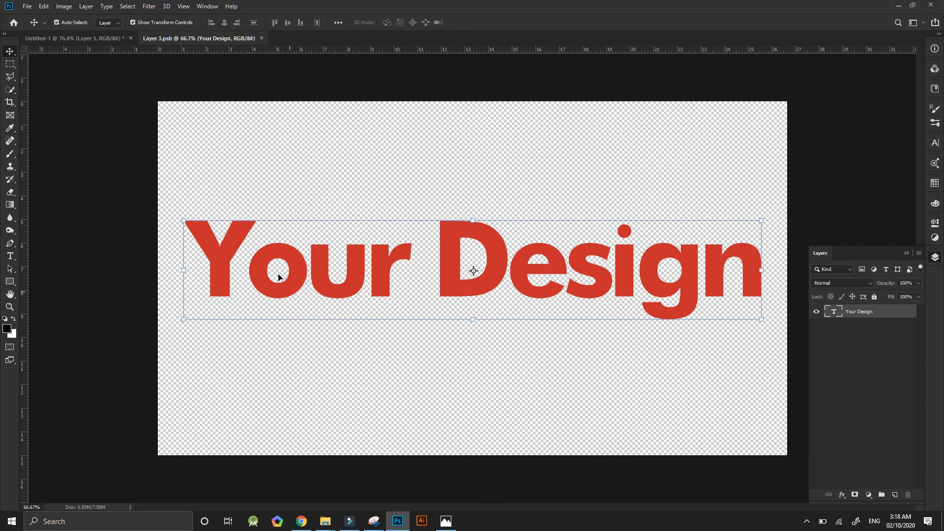
click(28, 6)
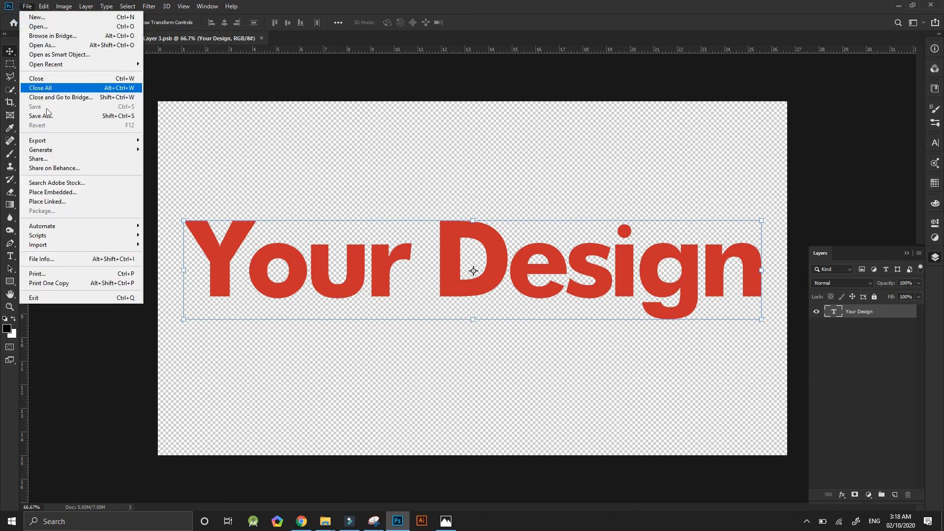
click(75, 188)
click(48, 195)
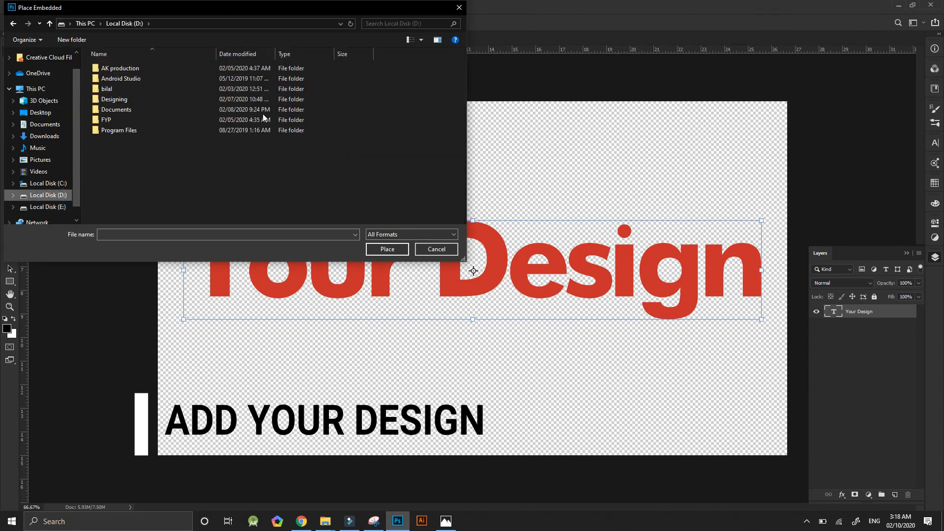
double_click(118, 100)
double_click(164, 173)
scroll(315, 215, down, 3)
scroll(337, 187, up, 1)
scroll(337, 189, up, 1)
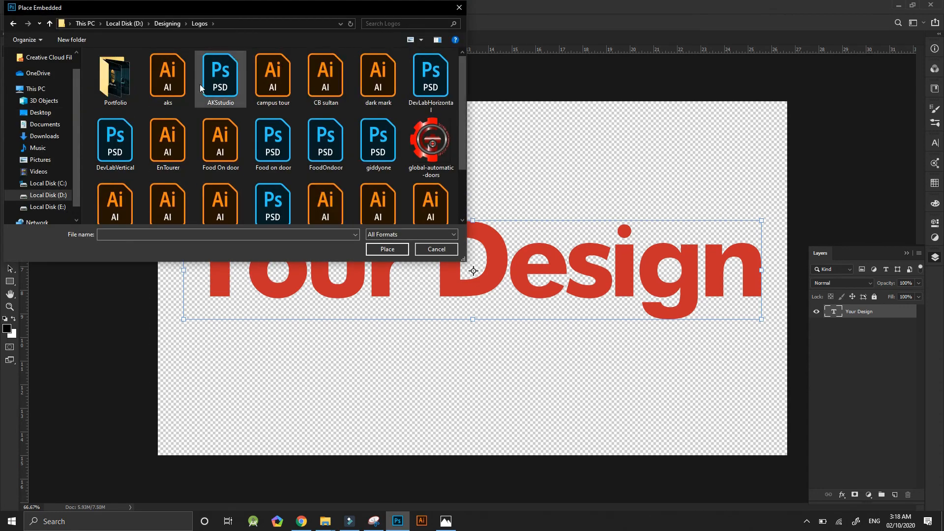
click(188, 146)
double_click(429, 76)
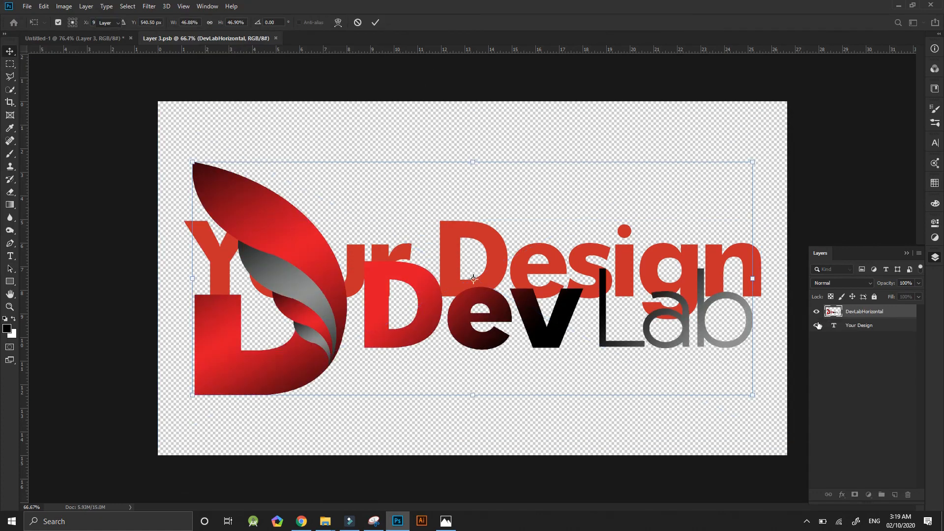
Hide the Your Design text layer, save the smart object, and return to the keychain mockup with no layer selected.
click(817, 325)
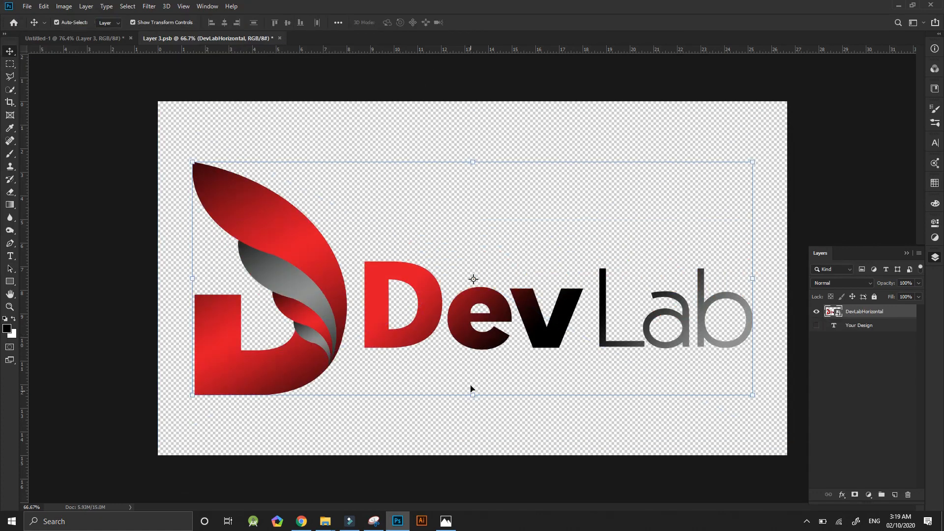
key(ctrl+s)
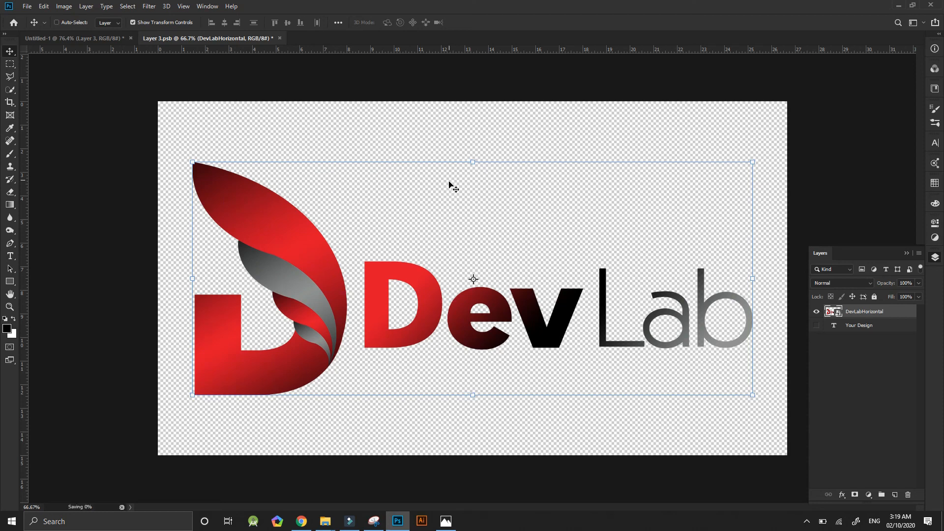
click(102, 39)
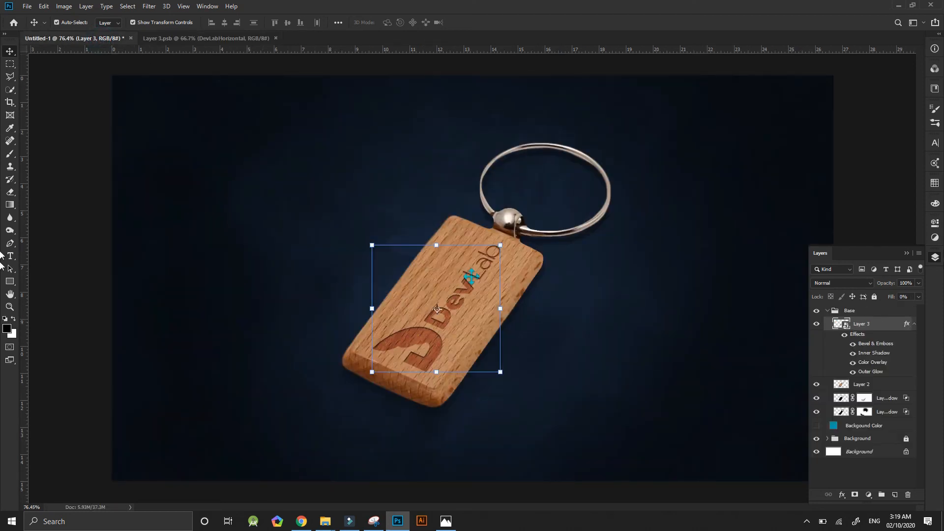
click(870, 157)
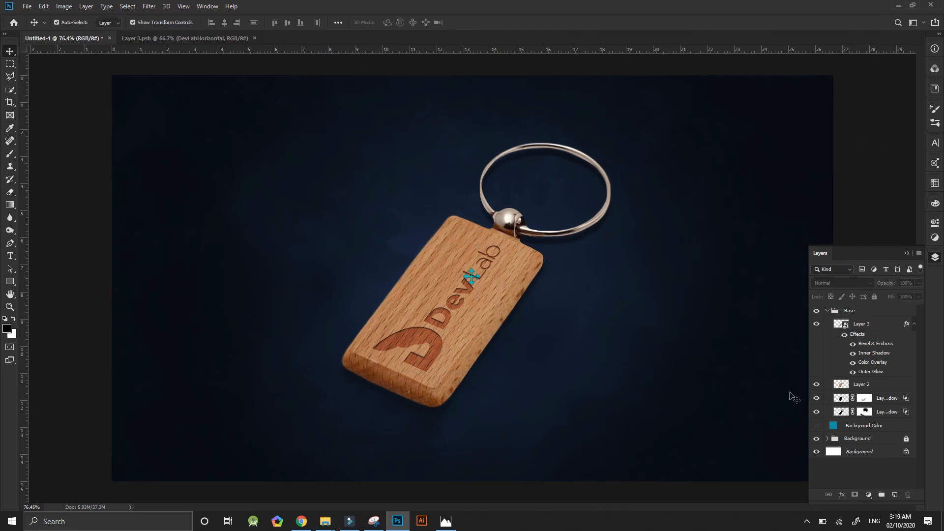